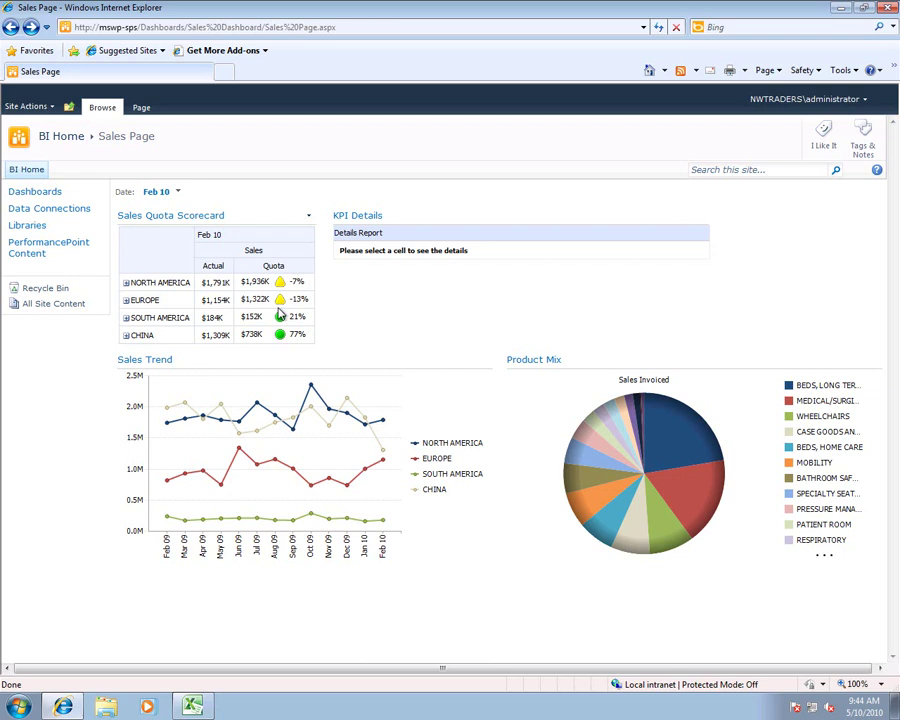
# Show the KPI details for the North America, Europe and South America sales quotas, ending on Europe.
pyautogui.click(256, 281)
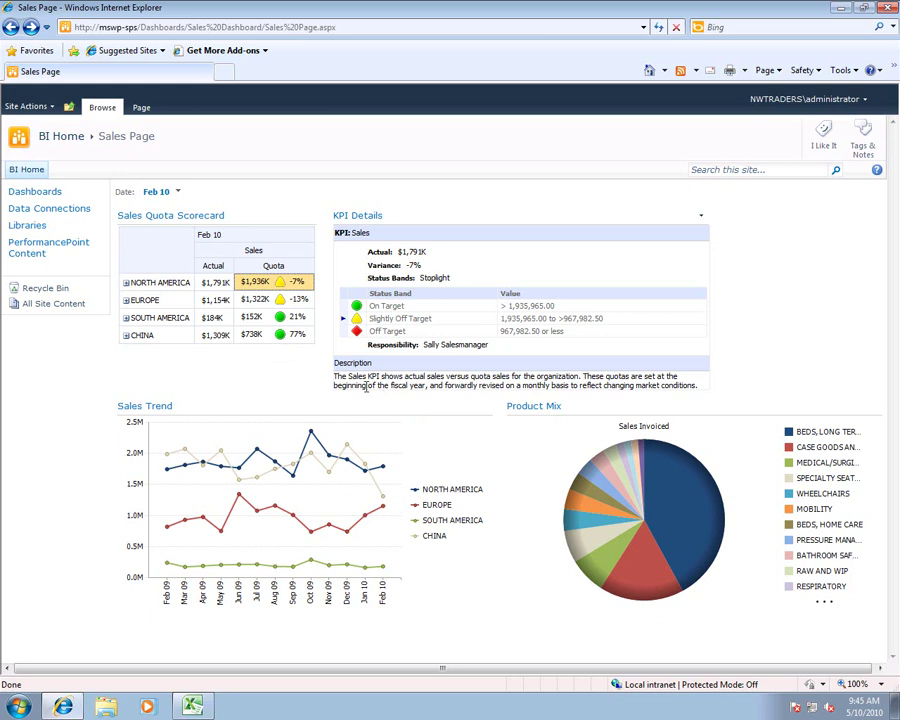
pyautogui.click(258, 303)
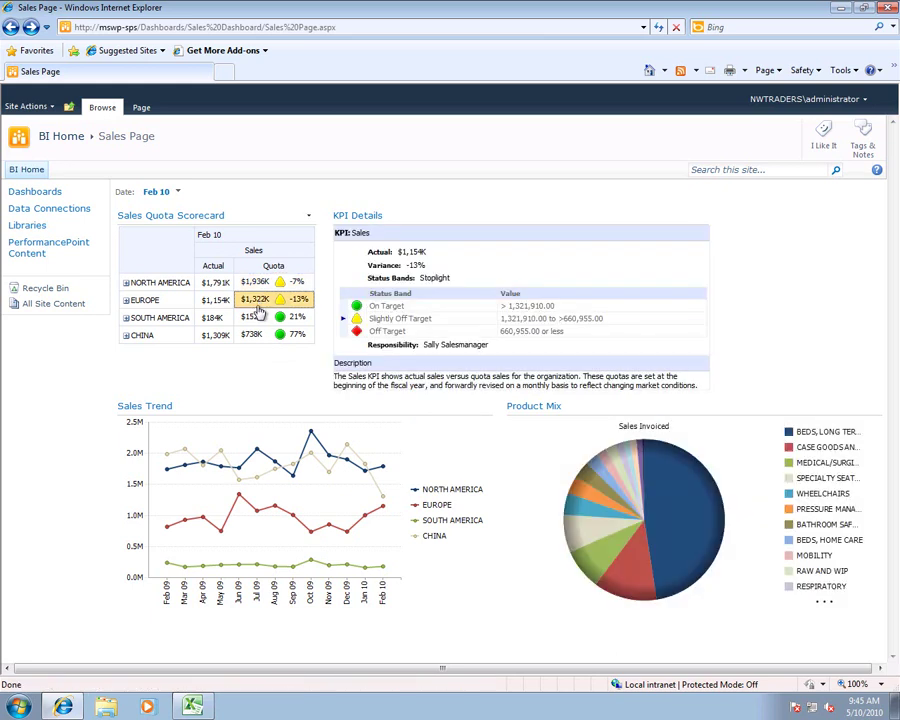
pyautogui.click(257, 318)
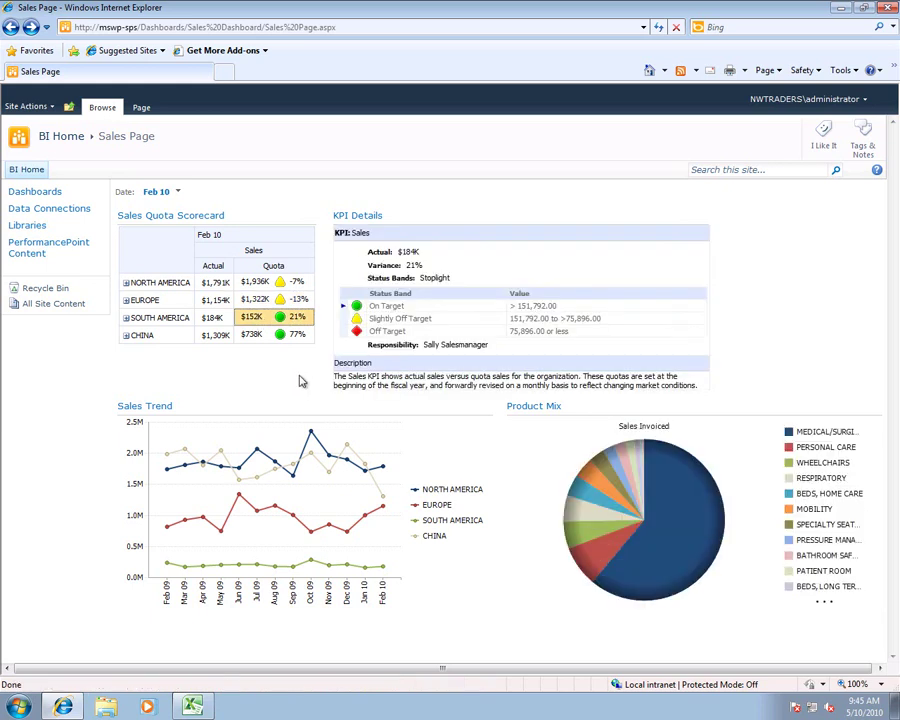
pyautogui.click(258, 300)
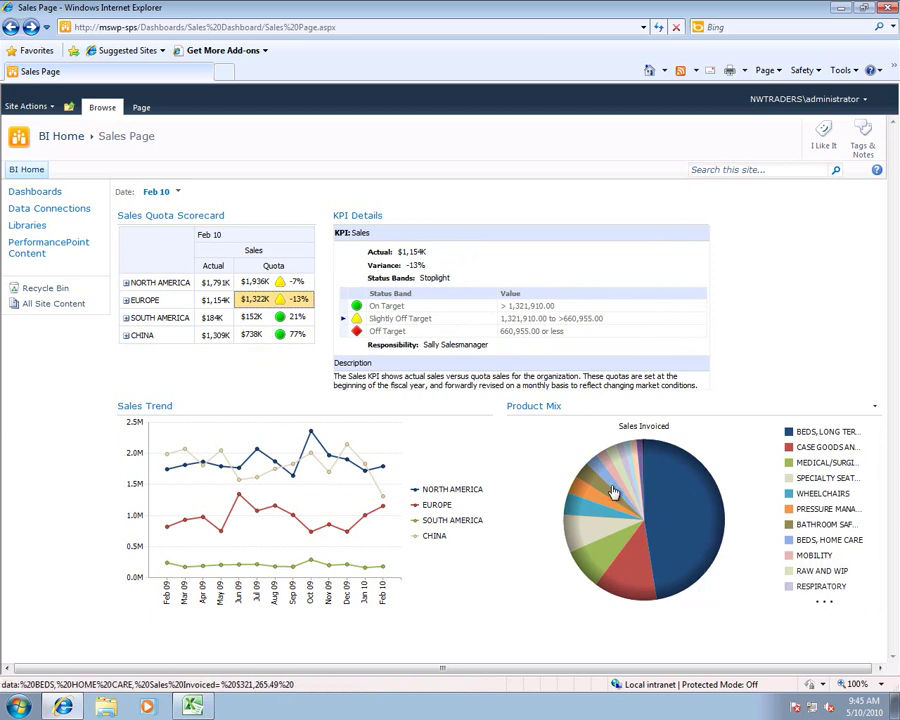
# Open the Product Mix chart on its own page and drill through Specialty Seating into its Nonparts slice.
pyautogui.moveTo(613, 491)
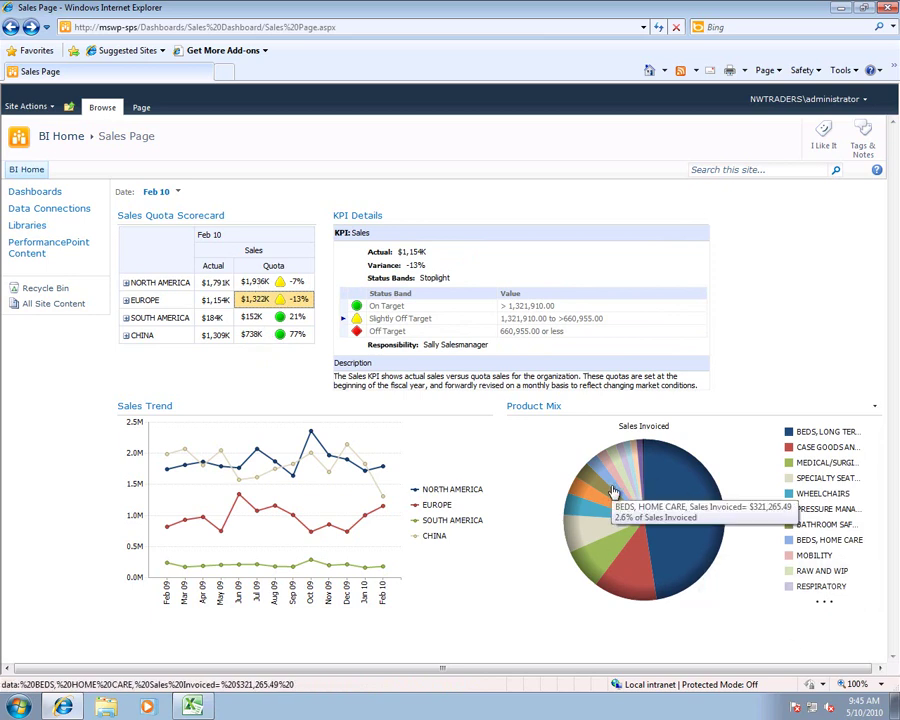
pyautogui.click(539, 409)
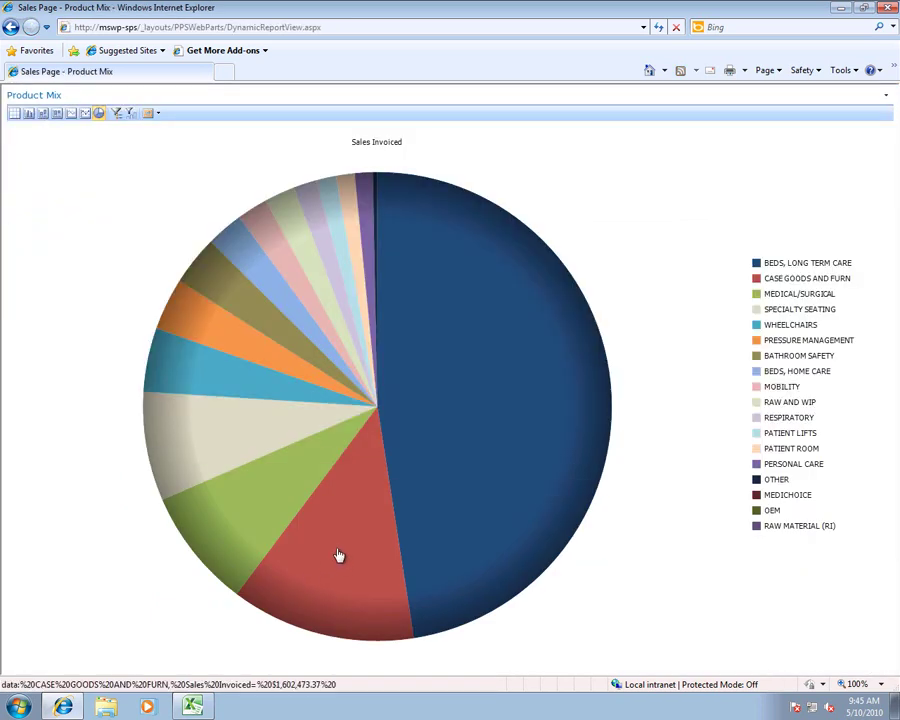
pyautogui.moveTo(339, 555)
pyautogui.moveTo(239, 488)
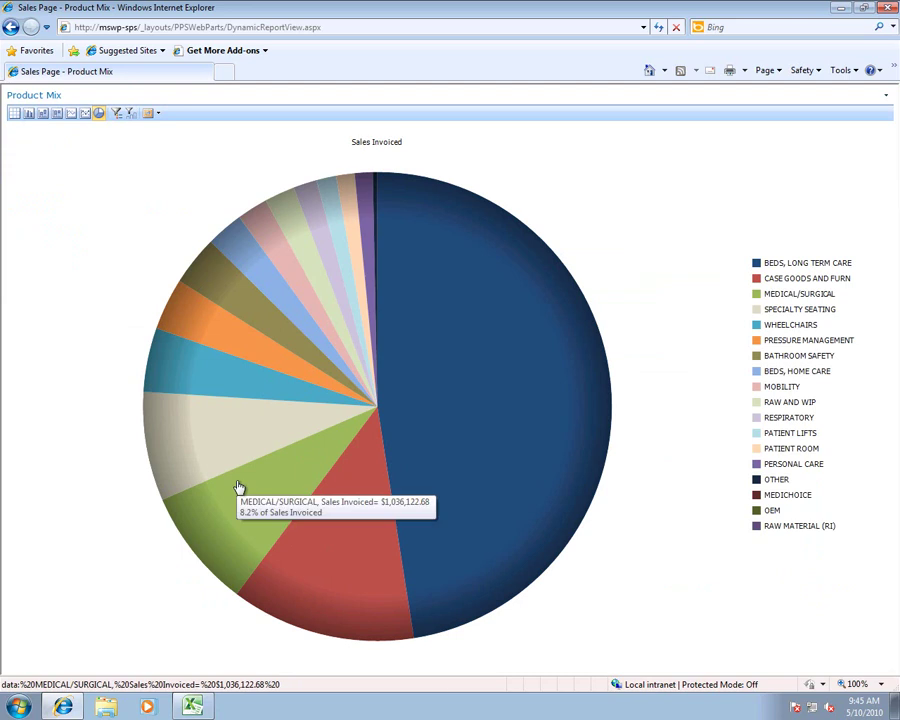
pyautogui.moveTo(197, 442)
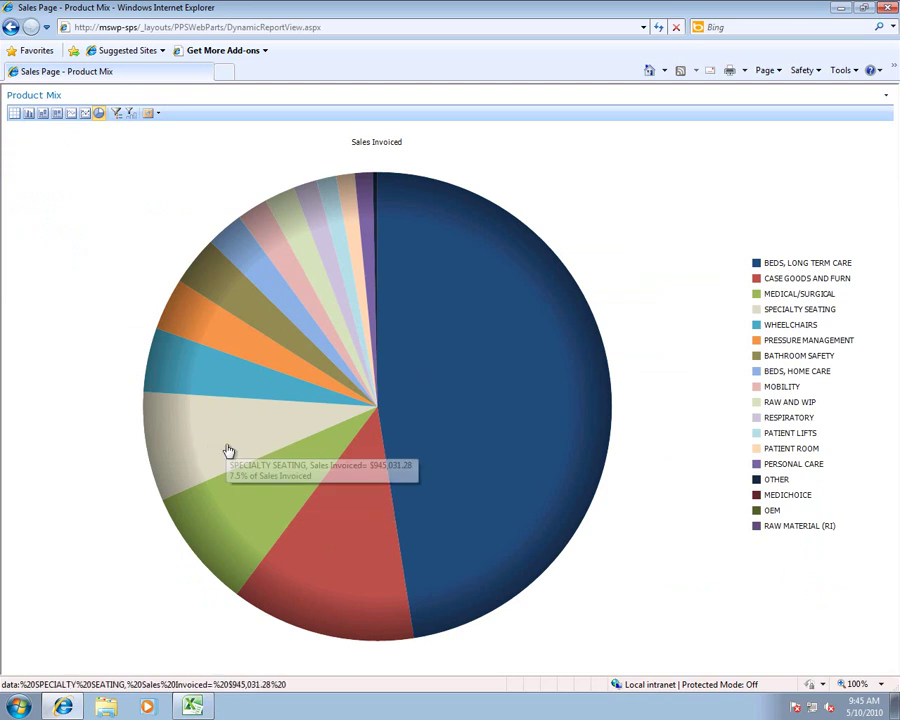
pyautogui.click(227, 450)
pyautogui.moveTo(189, 595)
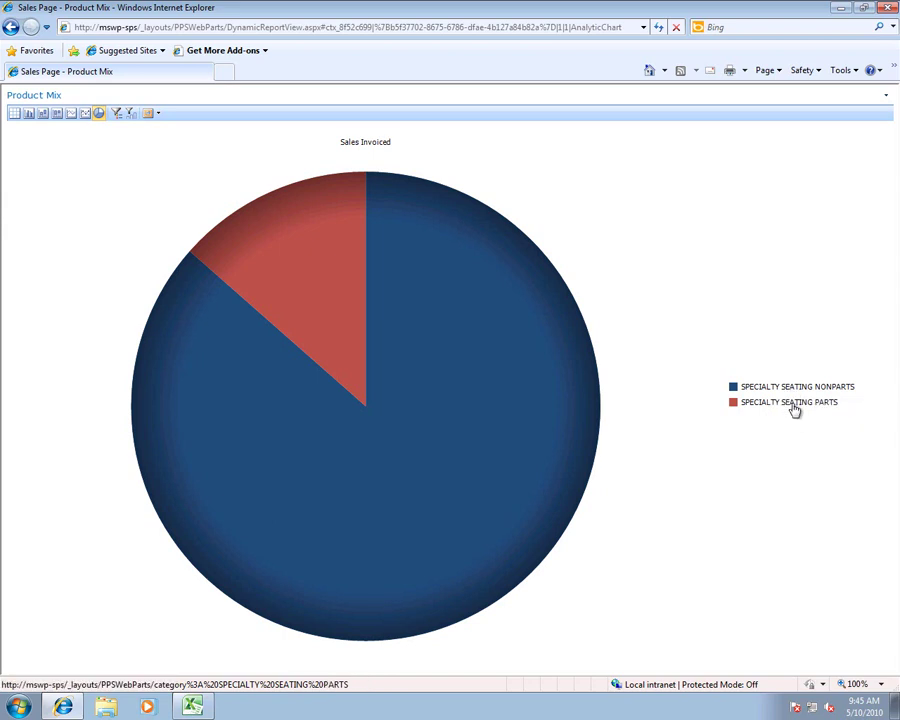
pyautogui.click(400, 445)
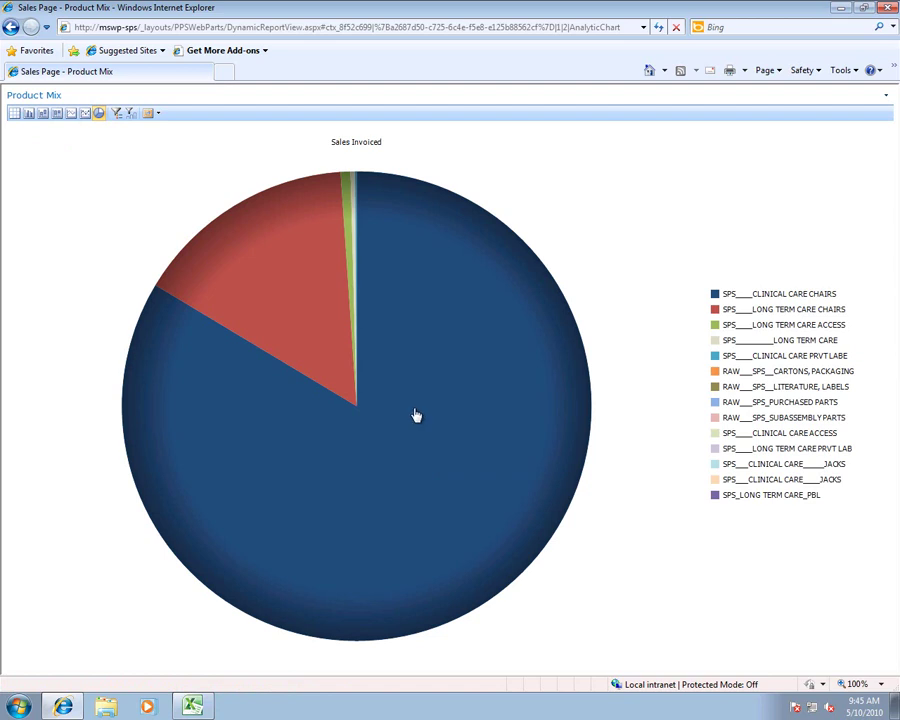
# Show the Specialty Seating level as a grid and expand its Parts row down to the first class's individual products.
pyautogui.click(10, 28)
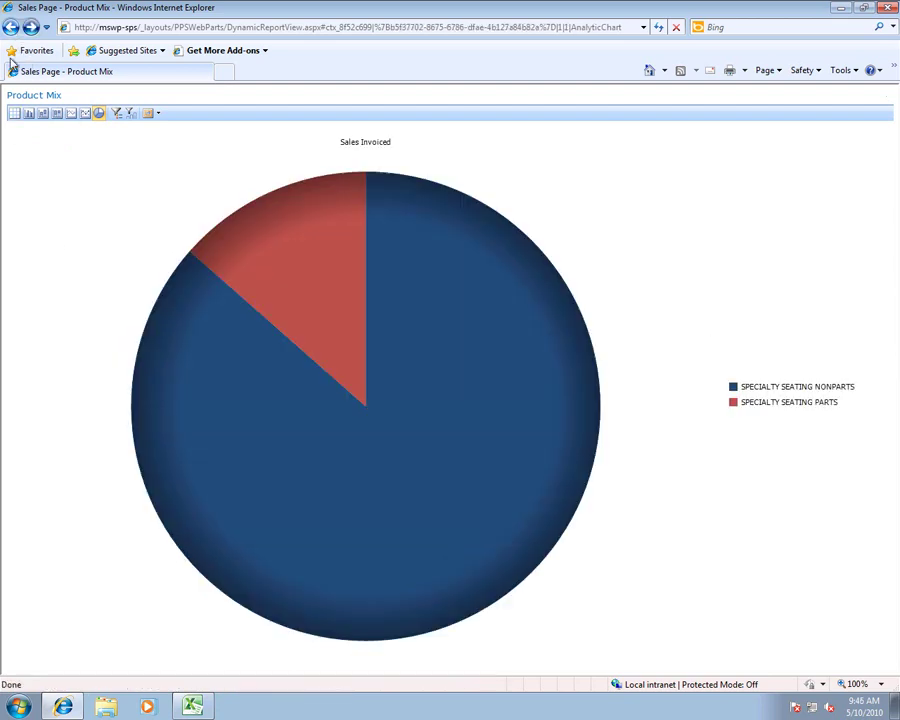
pyautogui.click(15, 115)
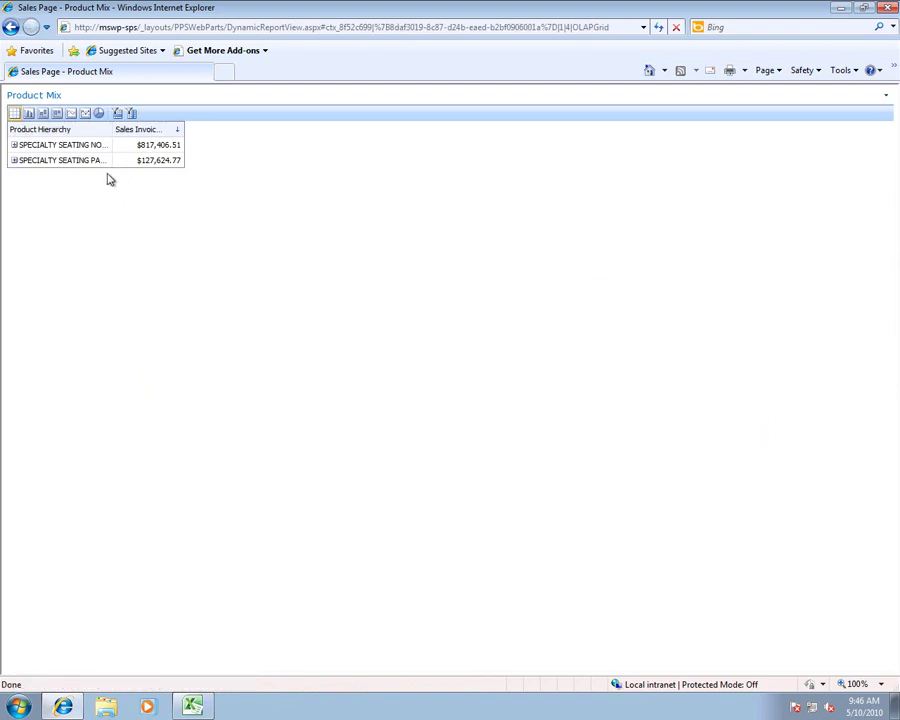
pyautogui.click(14, 161)
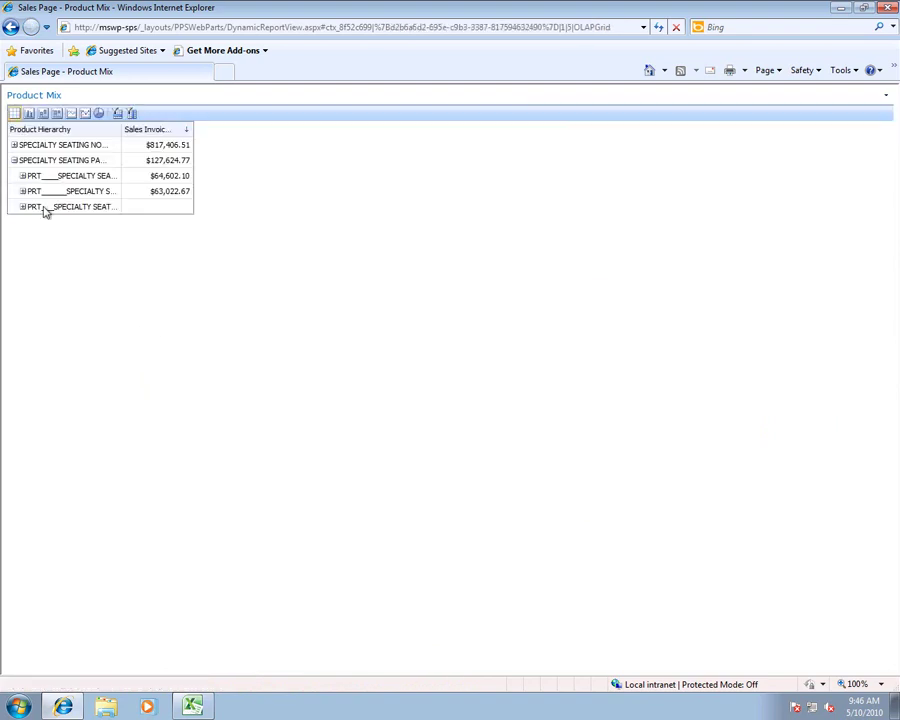
pyautogui.click(22, 176)
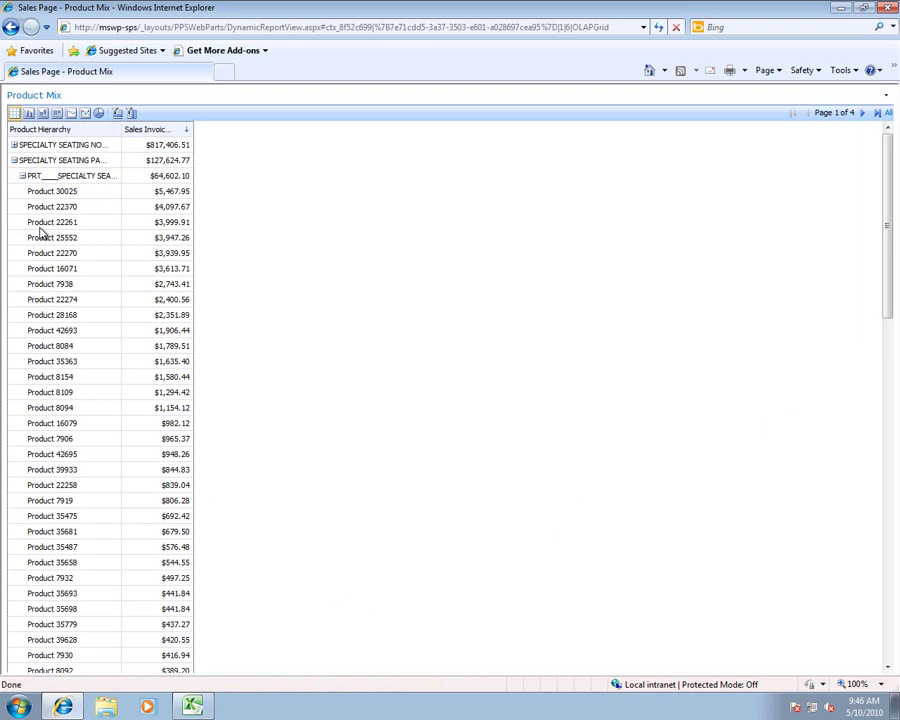
pyautogui.scroll(-10, 137, 462)
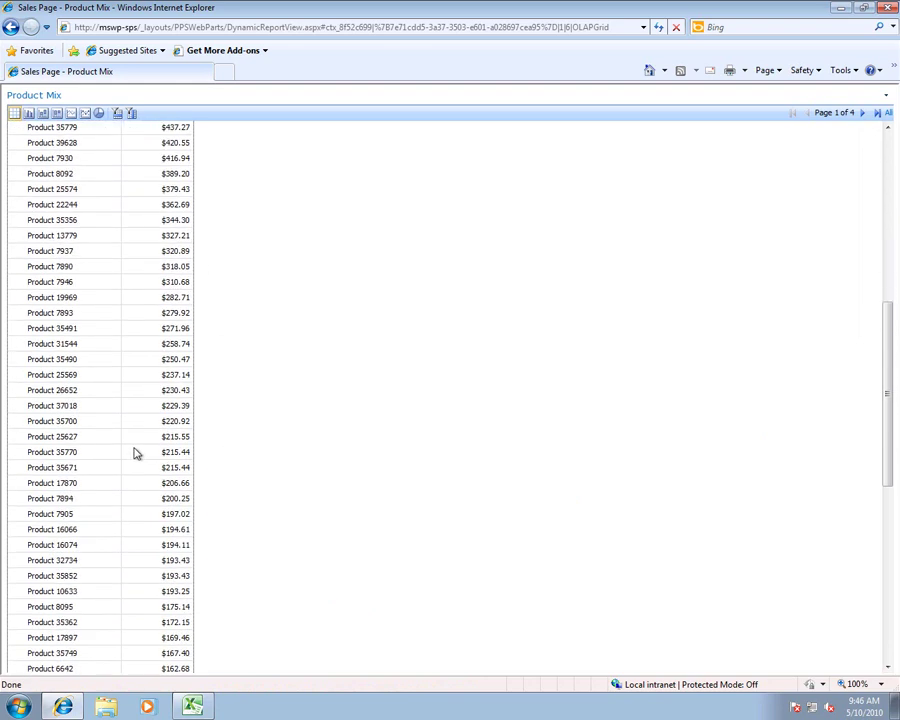
pyautogui.scroll(-5, 137, 453)
pyautogui.scroll(15, 134, 448)
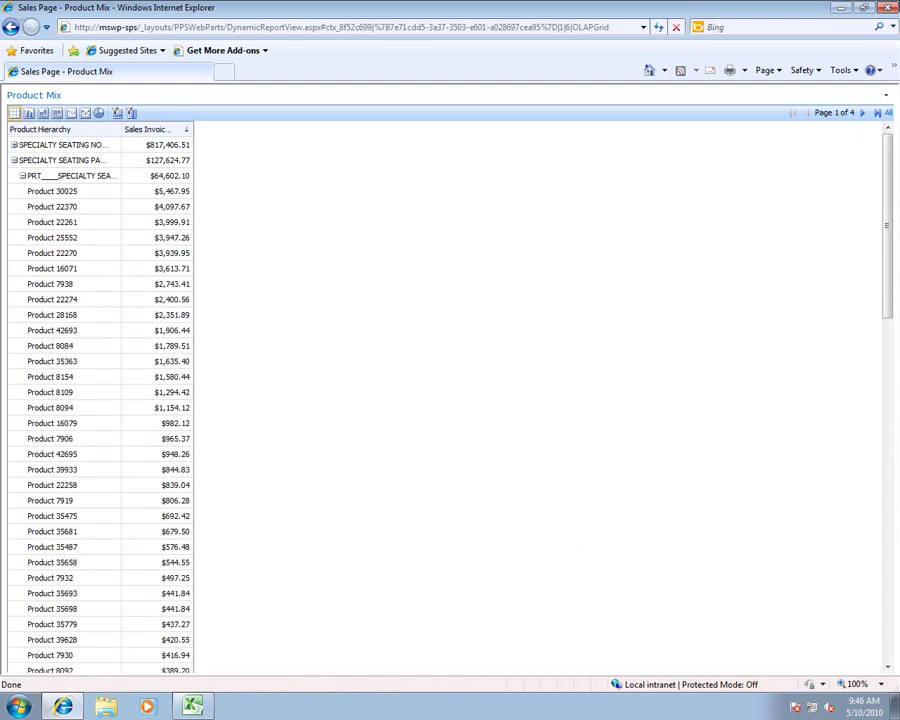
# Leave the Product Mix report and return to the Sales Page dashboard.
pyautogui.click(886, 96)
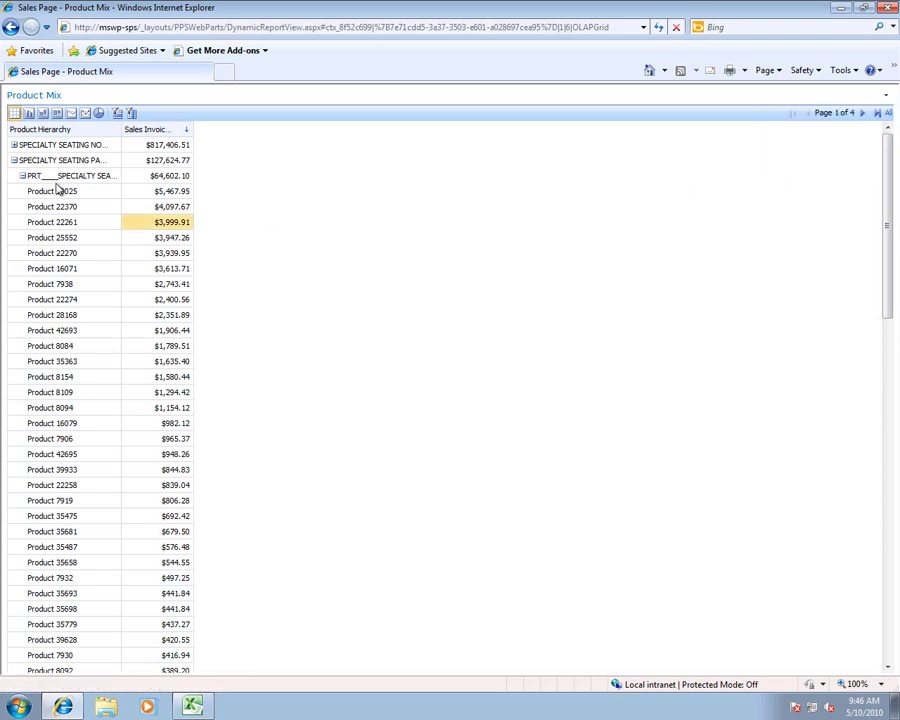
pyautogui.click(24, 176)
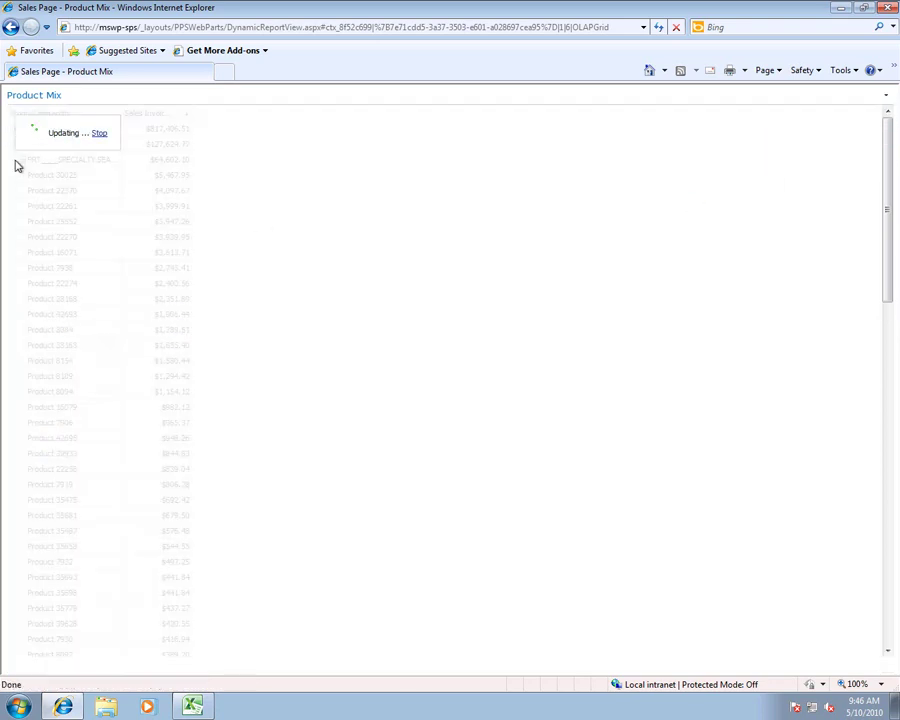
pyautogui.click(11, 28)
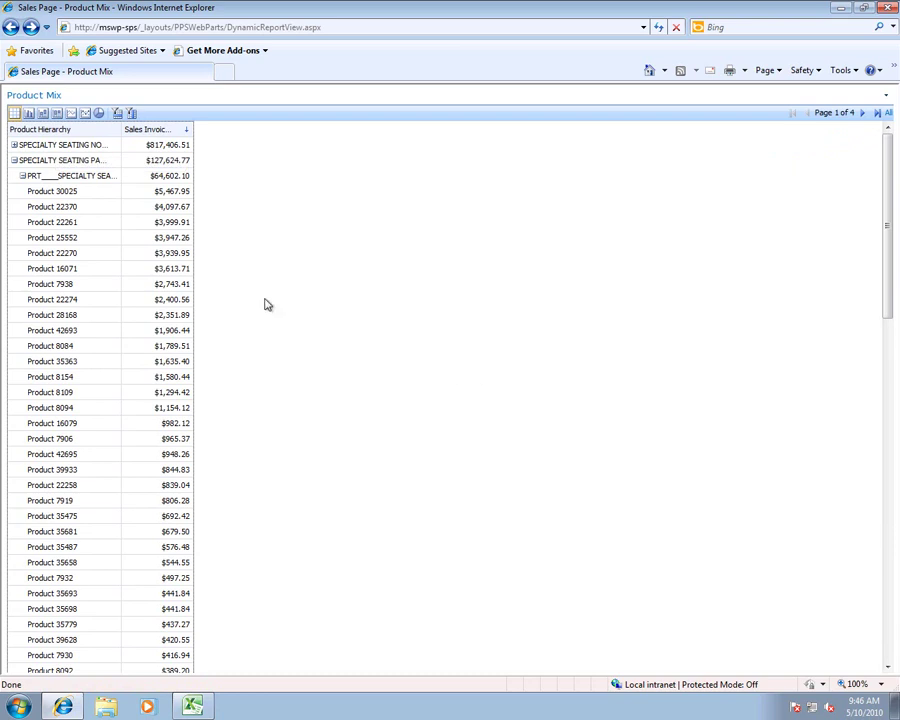
pyautogui.click(9, 29)
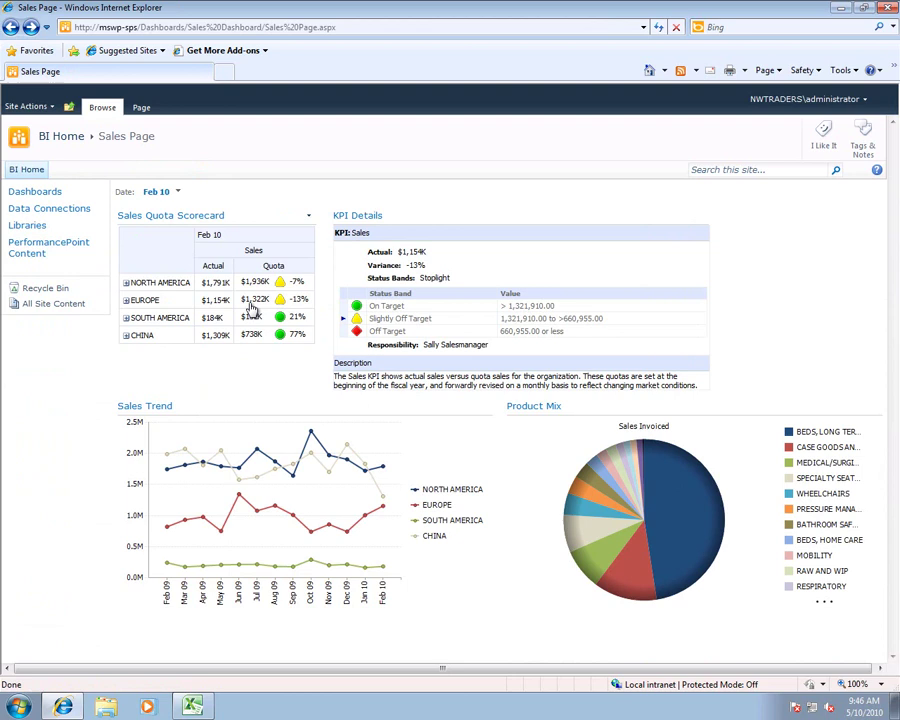
# Open the decomposition tree for Europe's actual sales in the Sales Quota Scorecard and inspect the Europe node.
pyautogui.rightClick(212, 304)
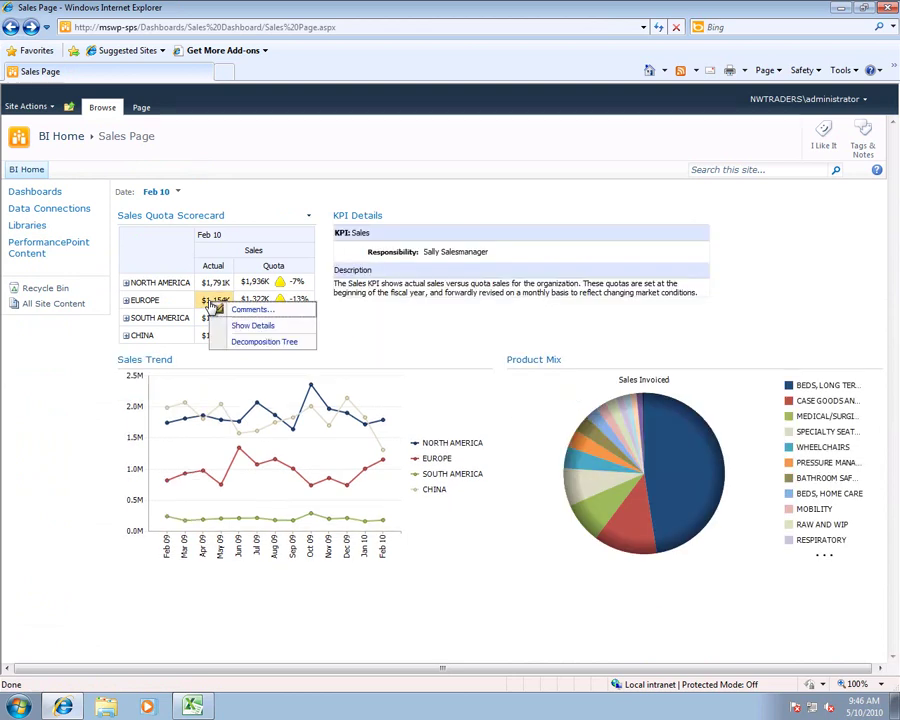
pyautogui.click(248, 343)
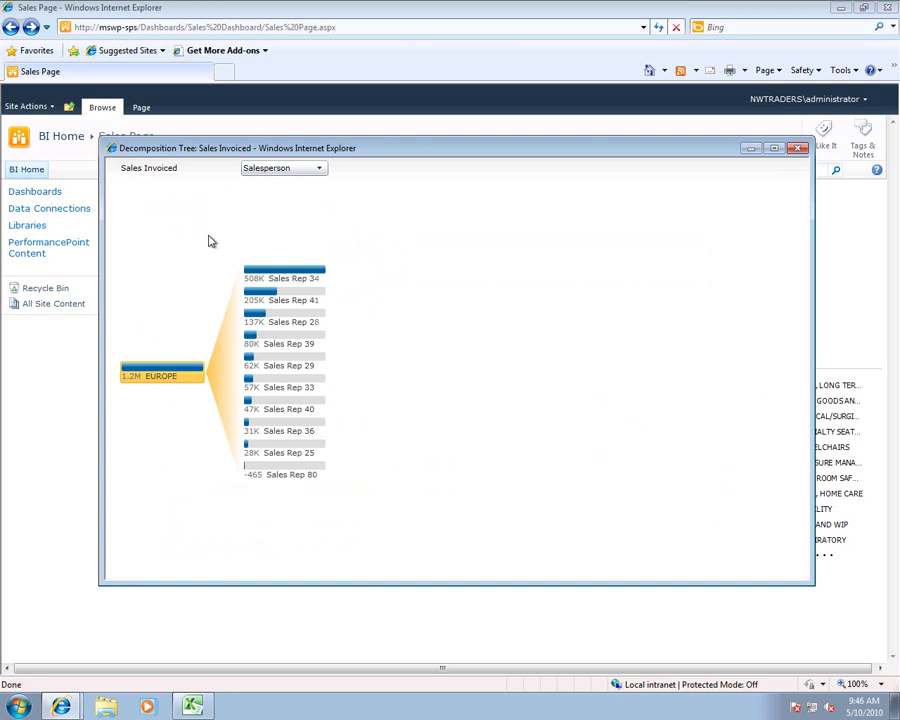
pyautogui.moveTo(272, 279)
pyautogui.moveTo(148, 378)
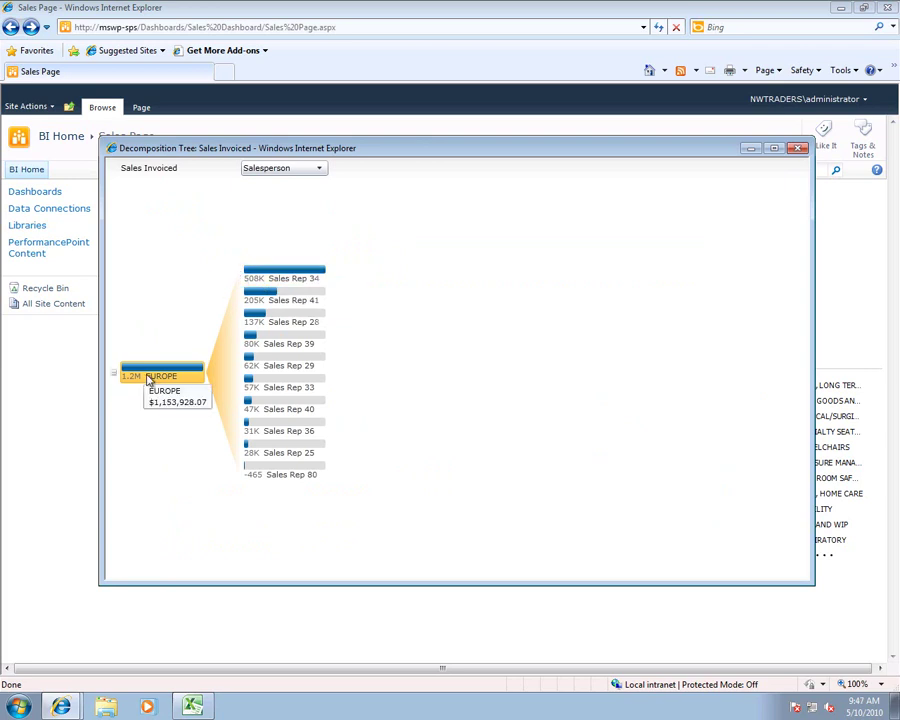
# Expand Sales Rep 34 by Product Category and drill the long term care beds through both subcategories to Product Class Name.
pyautogui.click(258, 281)
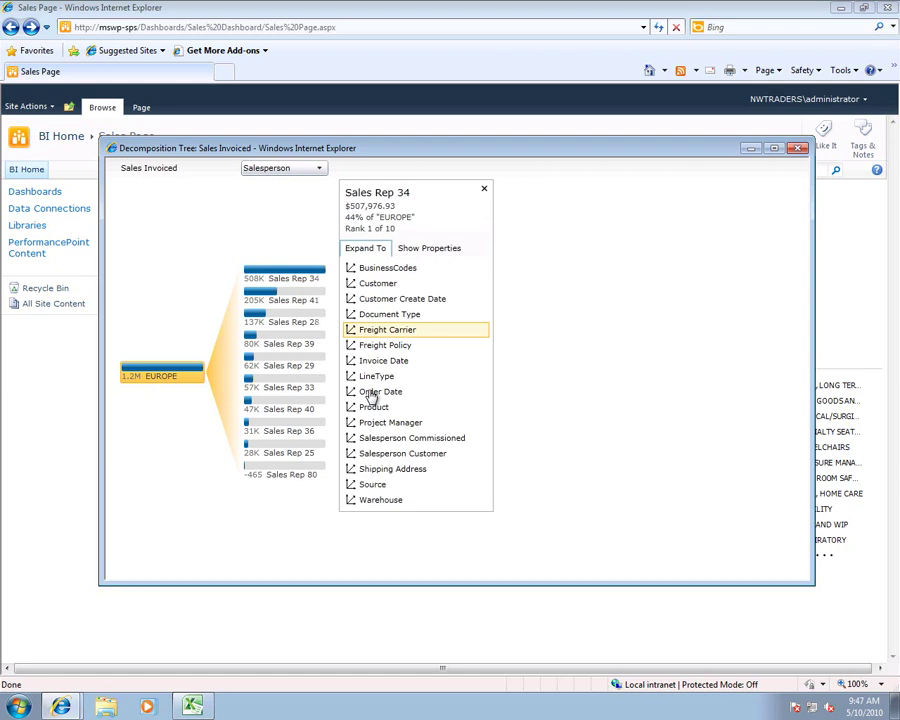
pyautogui.click(375, 408)
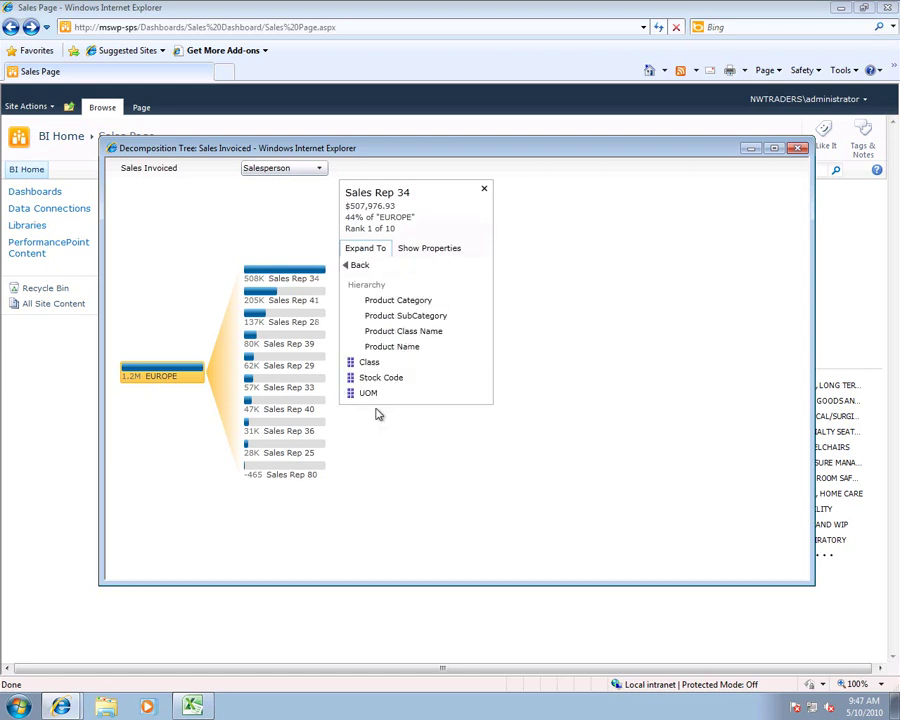
pyautogui.click(390, 300)
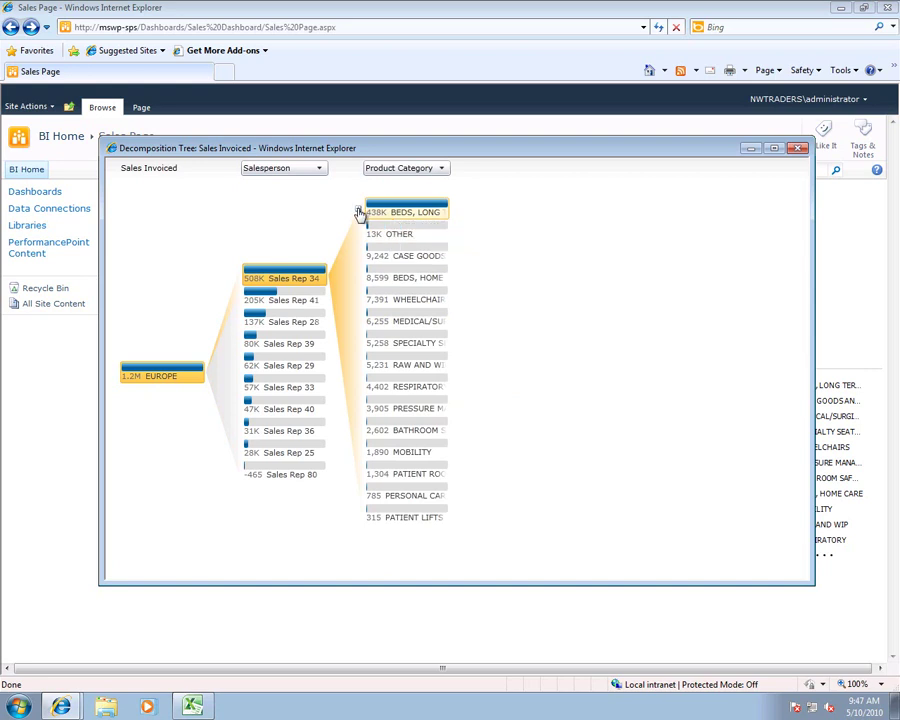
pyautogui.click(359, 214)
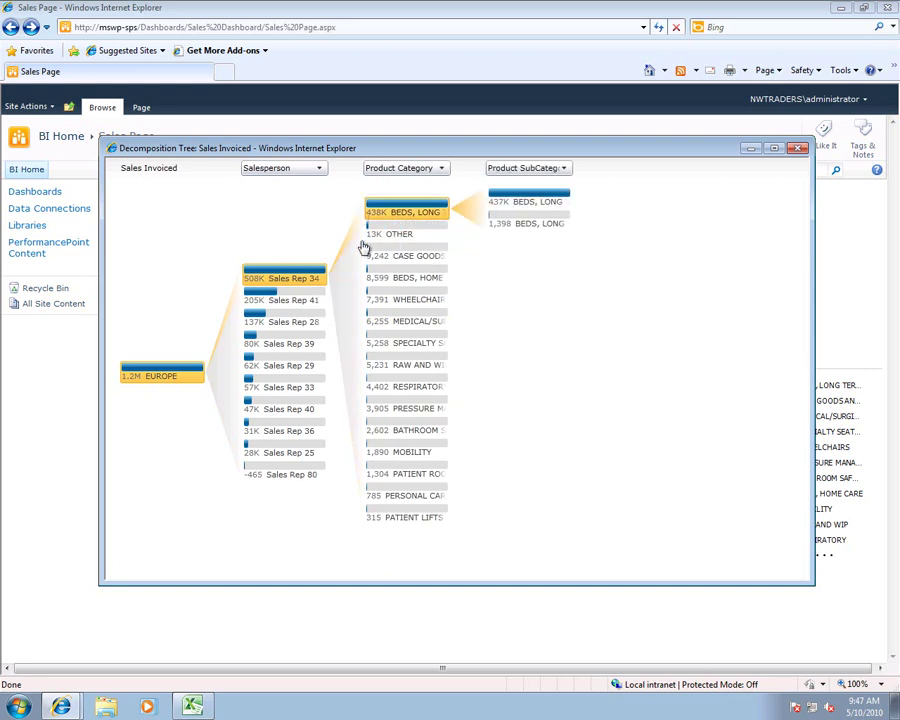
pyautogui.click(483, 223)
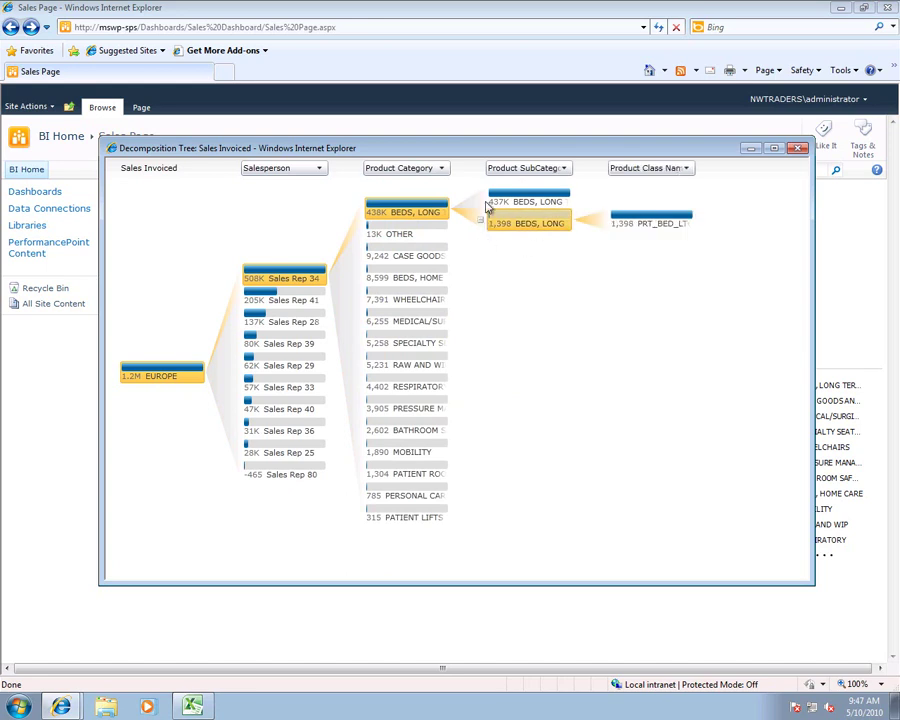
pyautogui.click(484, 203)
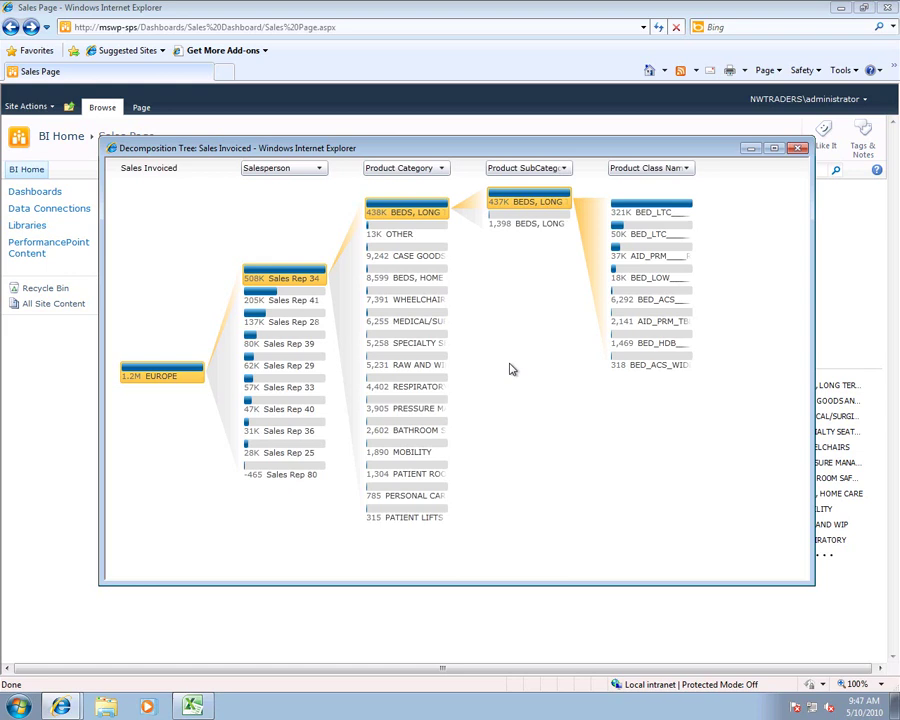
# Break down Sales Rep 34 by Source instead and show the expansion options for the Europe node.
pyautogui.click(258, 284)
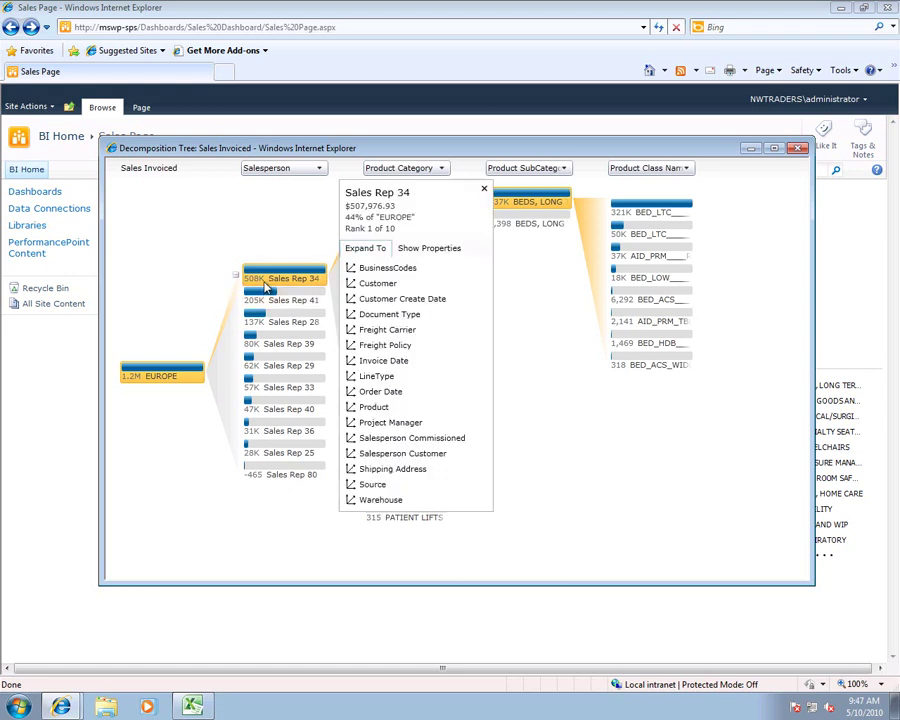
pyautogui.click(372, 485)
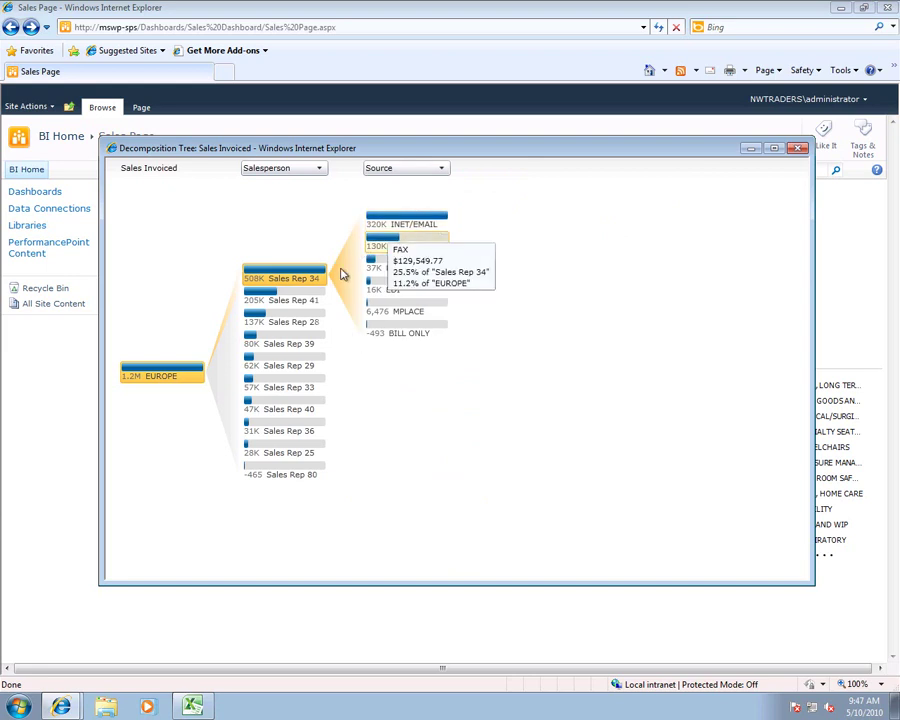
pyautogui.click(166, 382)
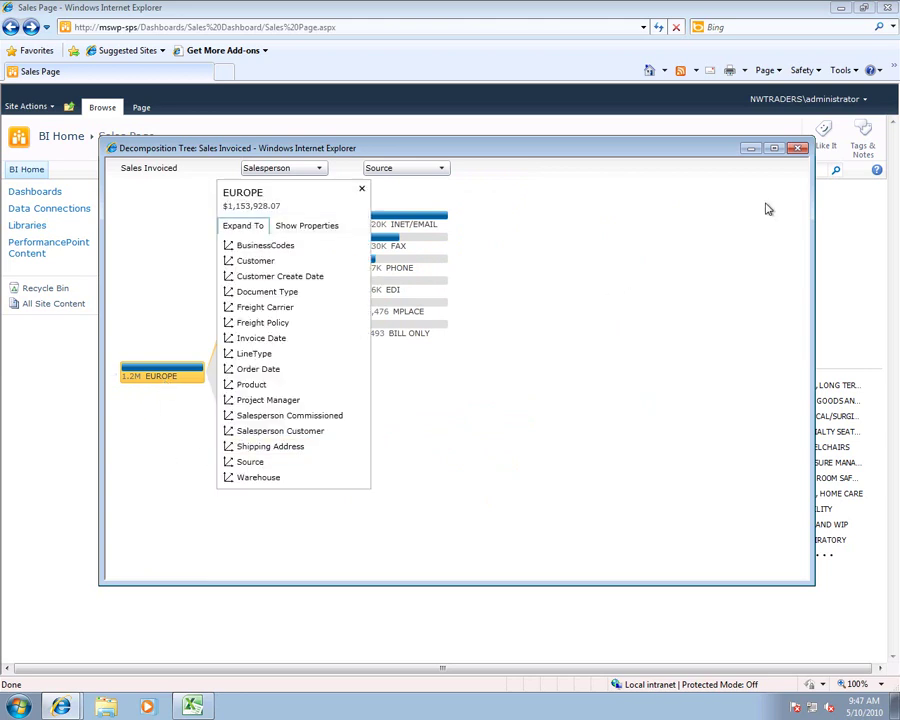
# Close the decomposition tree and switch to the blank Book1 workbook in Excel.
pyautogui.click(797, 148)
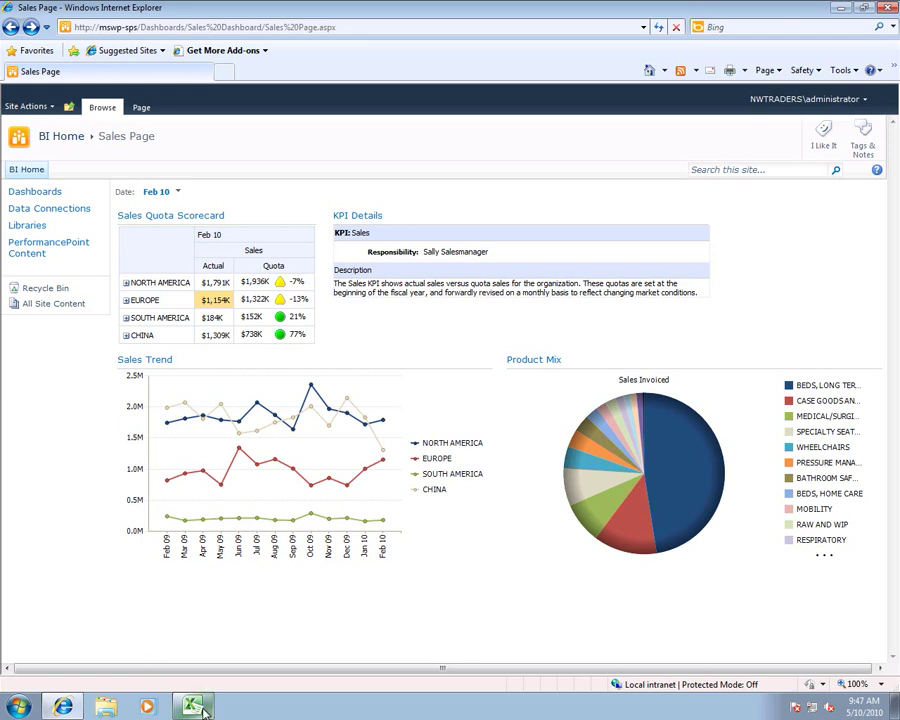
pyautogui.moveTo(200, 709)
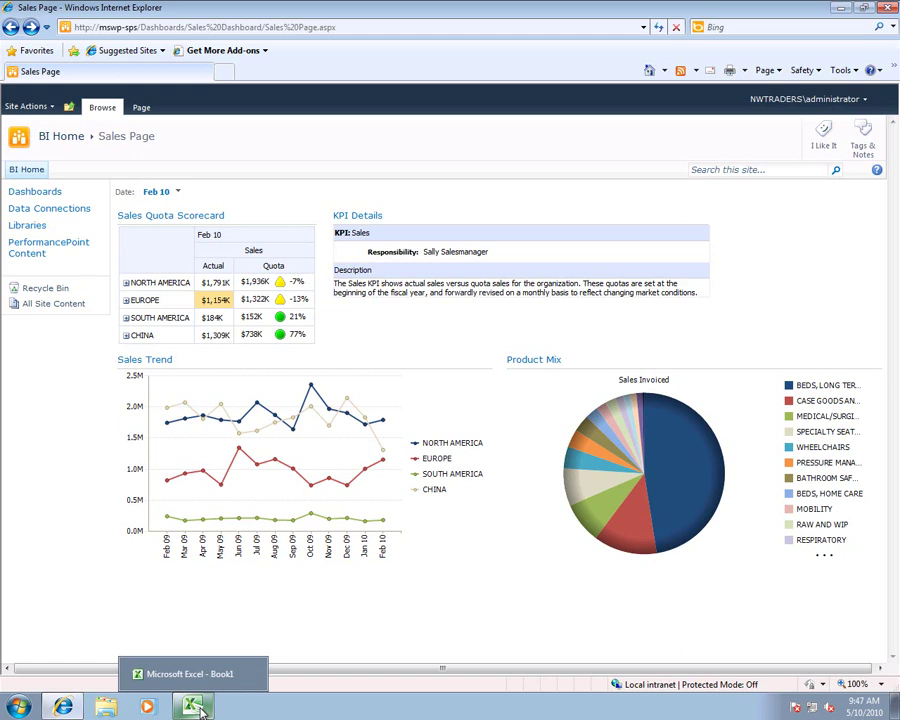
pyautogui.click(197, 707)
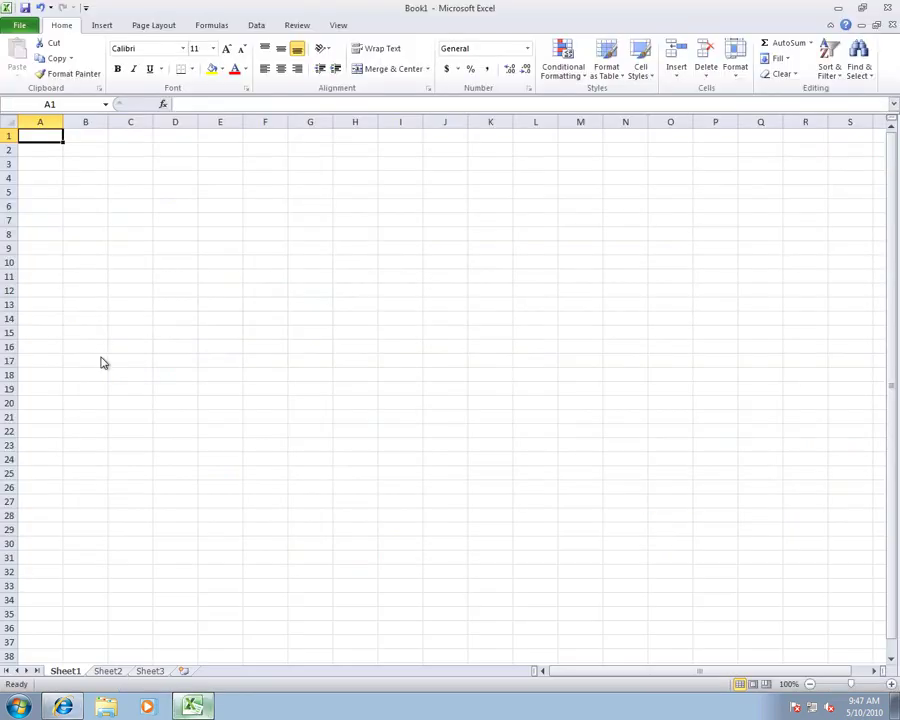
# Insert a PivotTable report at cell A1 of Sheet1 from the workbook's existing Invoices and Freight connection.
pyautogui.click(112, 321)
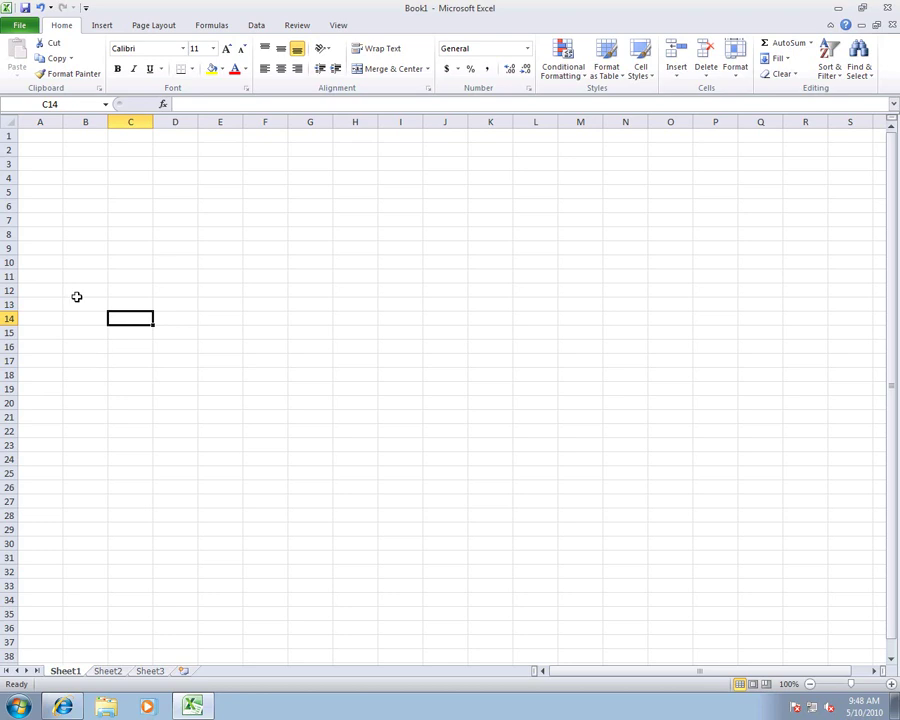
pyautogui.click(45, 138)
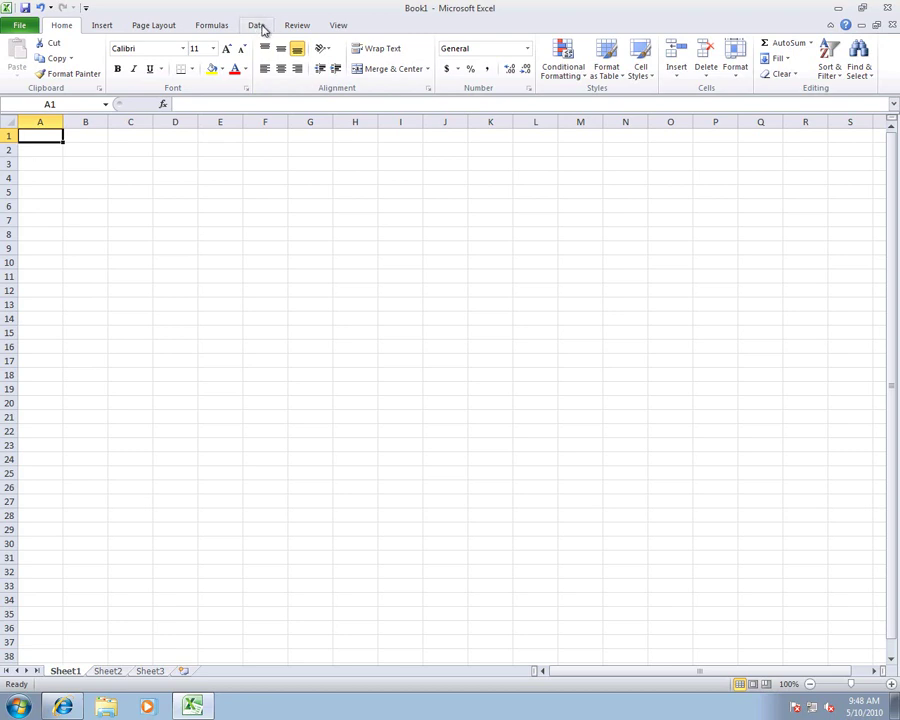
pyautogui.click(262, 28)
pyautogui.click(175, 73)
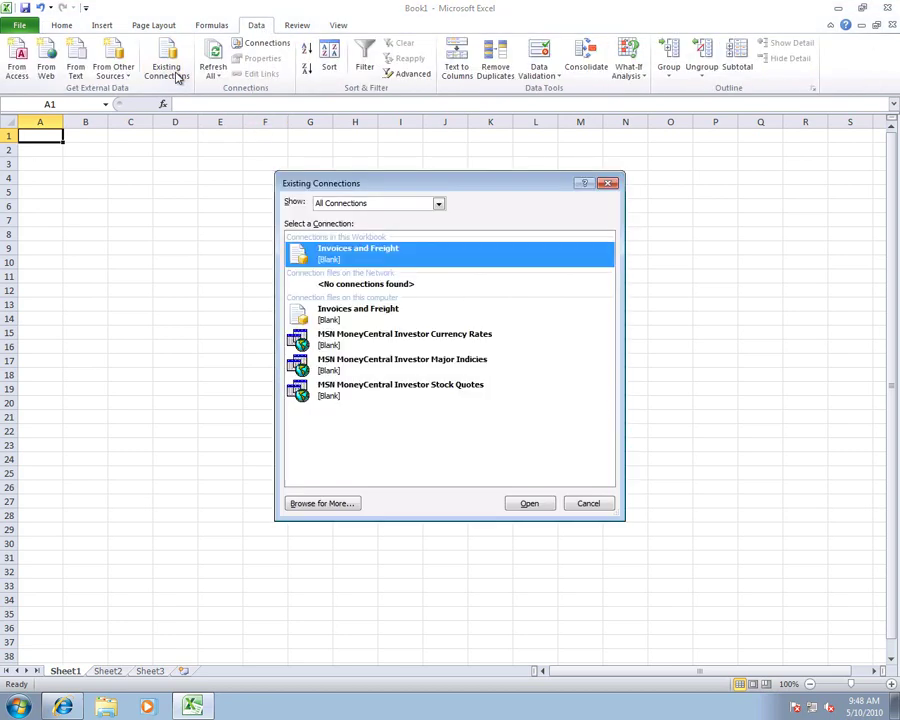
pyautogui.doubleClick(331, 263)
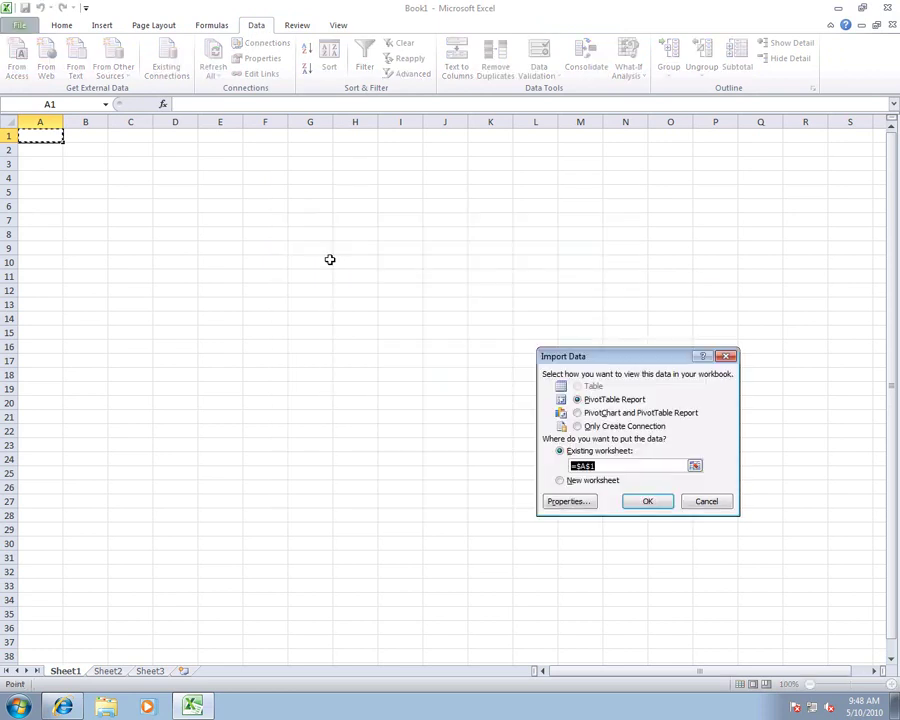
pyautogui.click(648, 501)
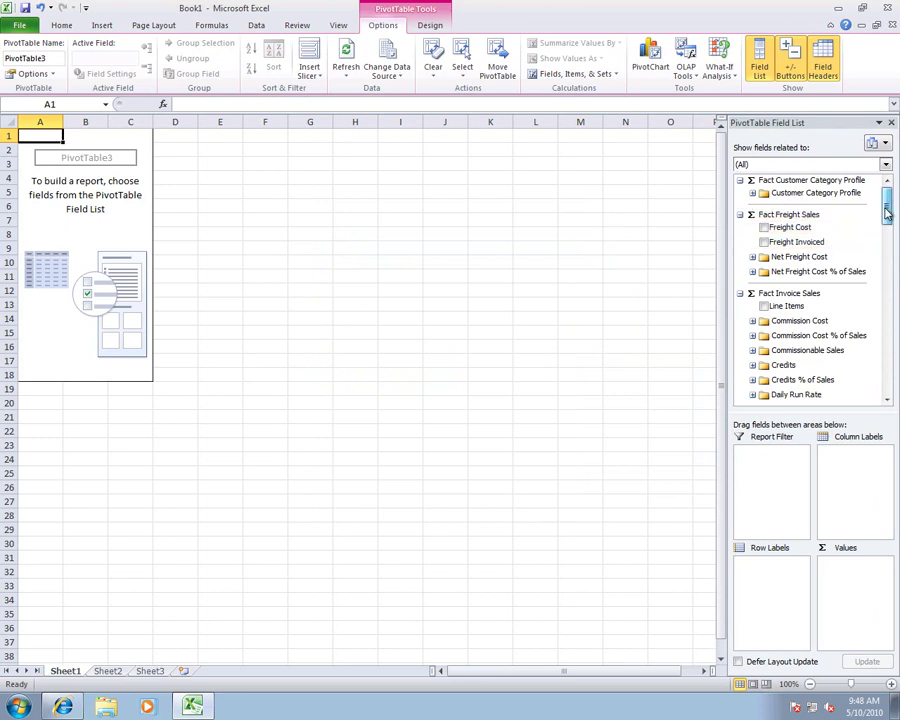
# Add Sales Invoiced as the PivotTable's values and the customer SBU Hierarchy as its row labels.
pyautogui.moveTo(886, 212); pyautogui.dragTo(886, 255)
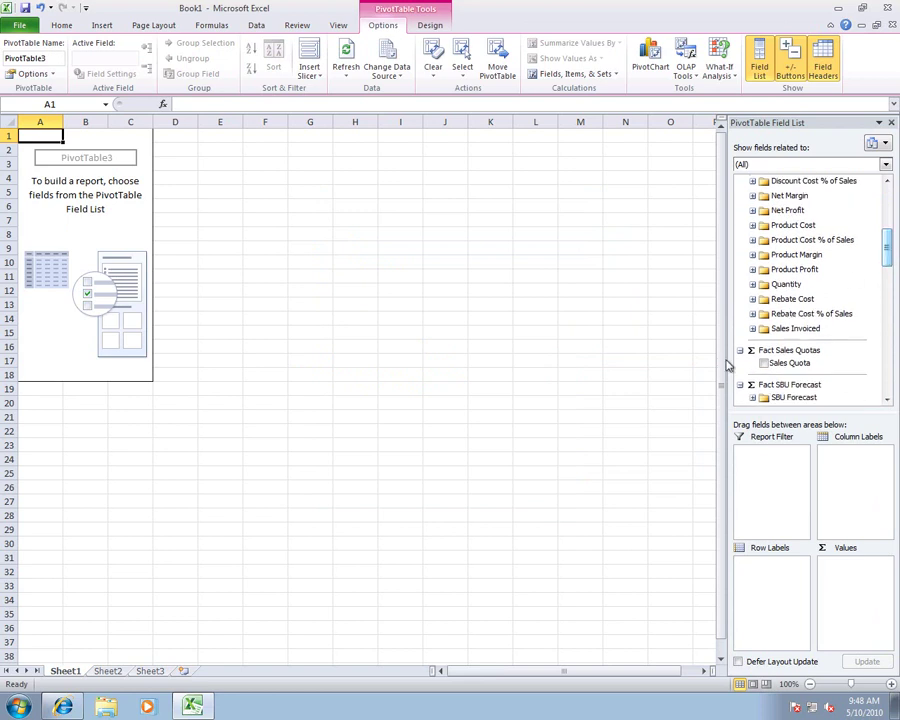
pyautogui.click(753, 329)
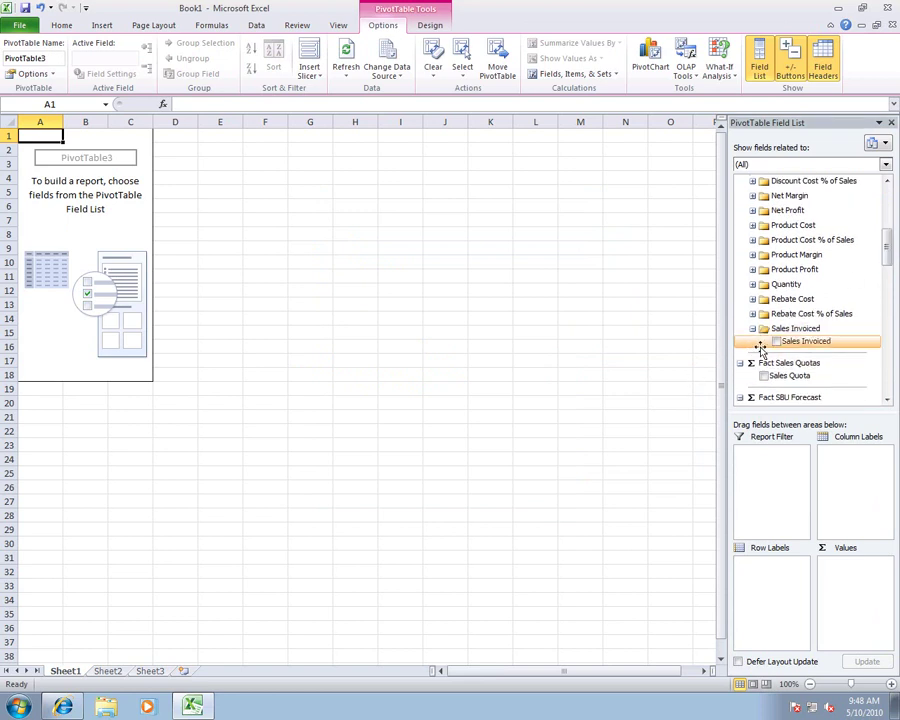
pyautogui.click(777, 342)
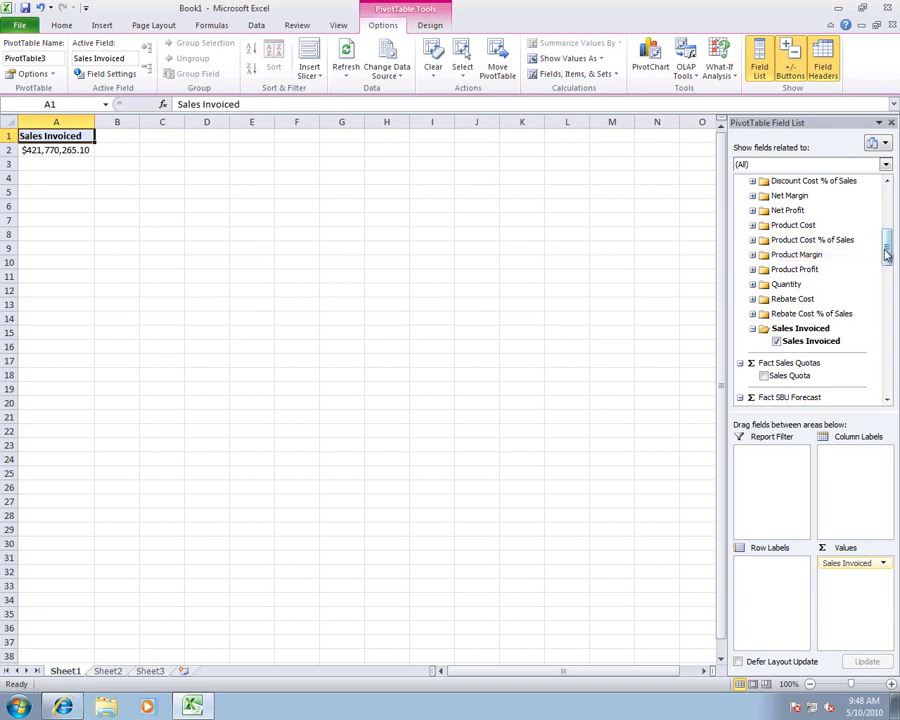
pyautogui.moveTo(886, 253); pyautogui.dragTo(886, 290)
pyautogui.moveTo(788, 309); pyautogui.dragTo(761, 591)
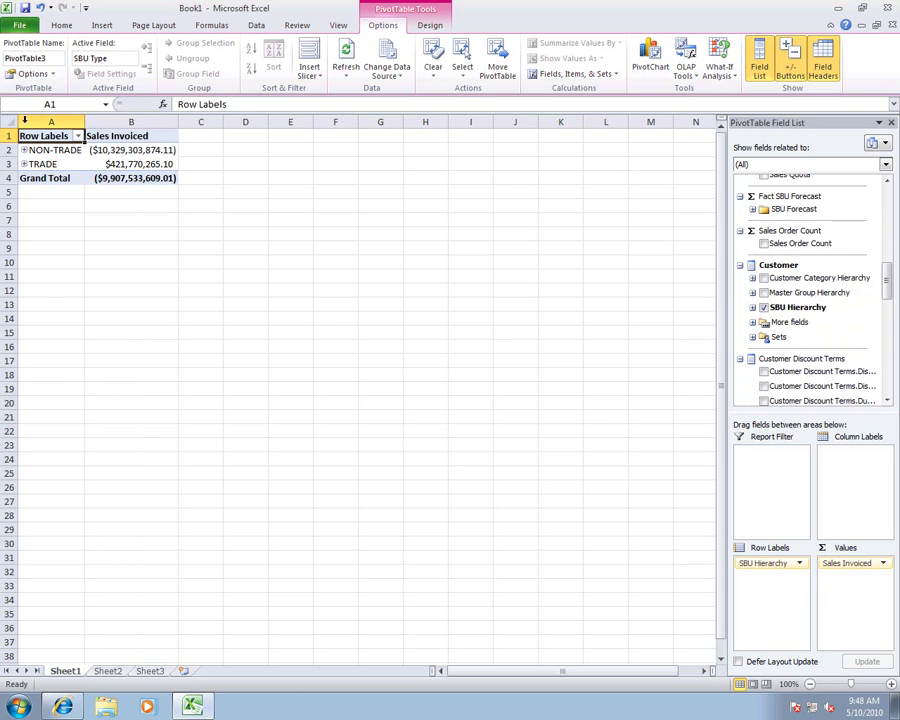
# Filter the row labels to the TRADE SBU type only and expand TRADE to its business units.
pyautogui.click(78, 137)
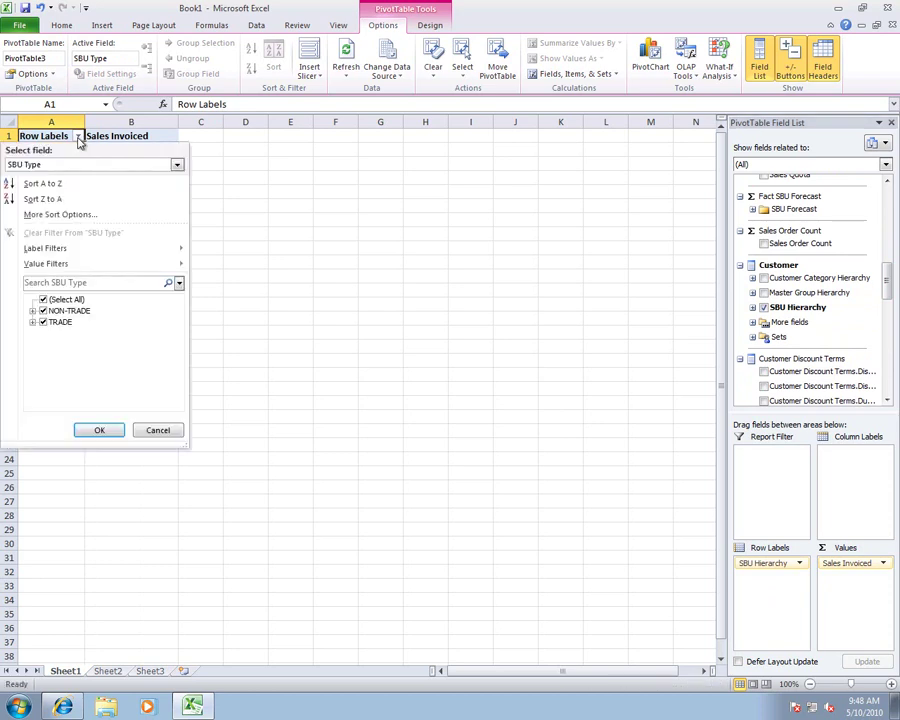
pyautogui.click(43, 300)
pyautogui.click(43, 321)
pyautogui.click(77, 430)
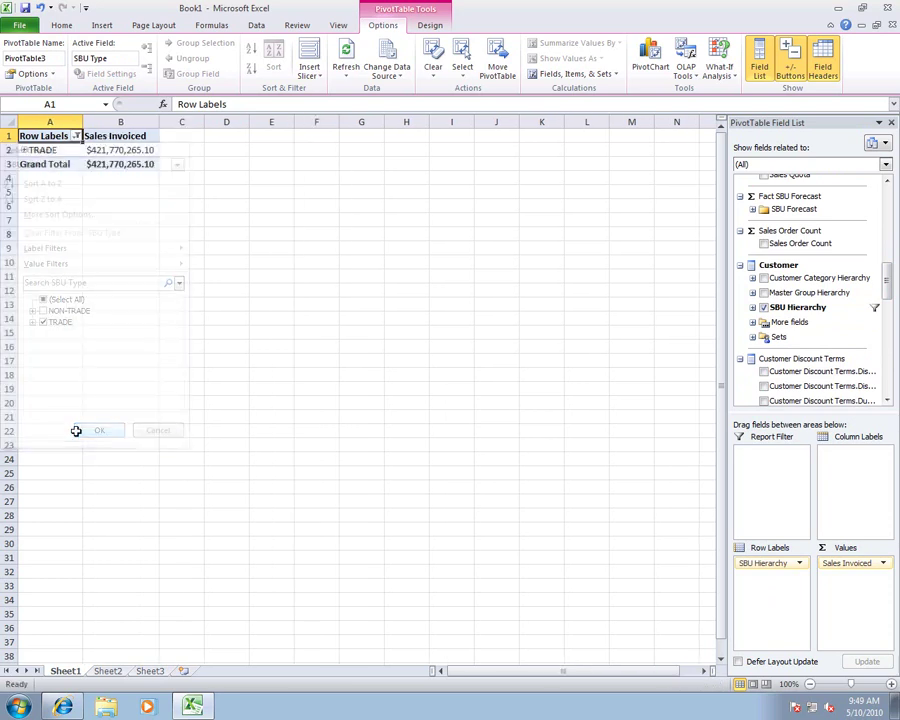
pyautogui.click(24, 150)
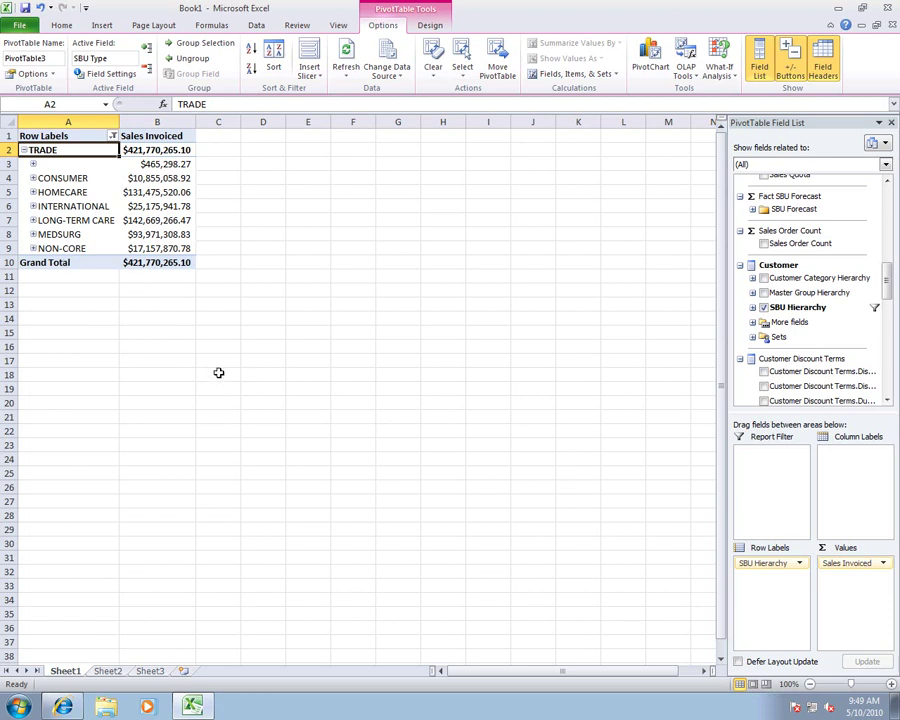
# Add the Invoice Date fiscal date hierarchy as column labels and filter it to Fiscal 10 only.
pyautogui.moveTo(893, 285); pyautogui.dragTo(888, 342)
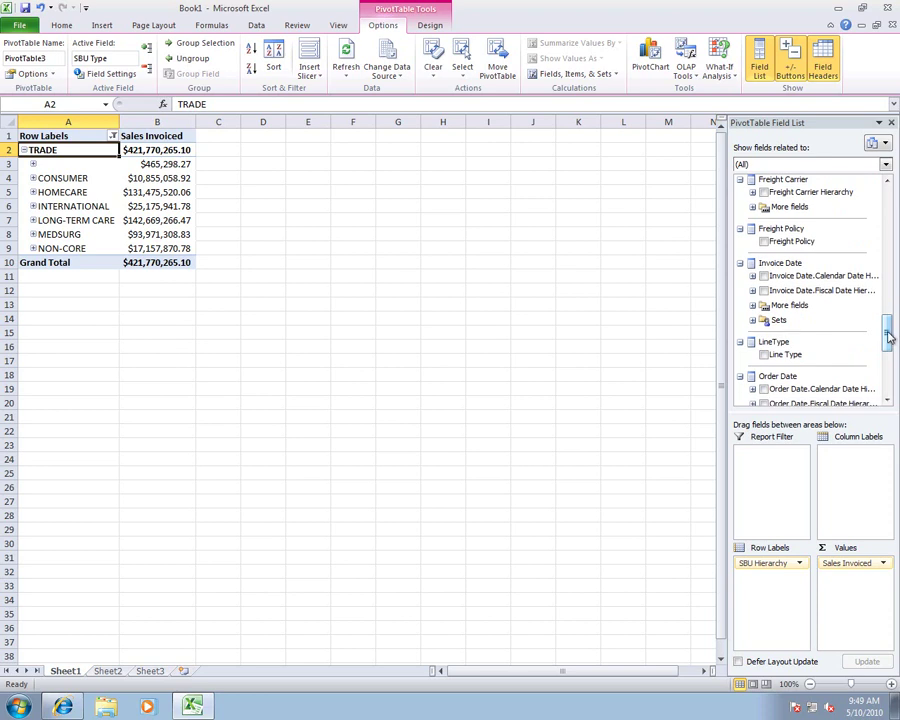
pyautogui.moveTo(823, 295); pyautogui.dragTo(853, 490)
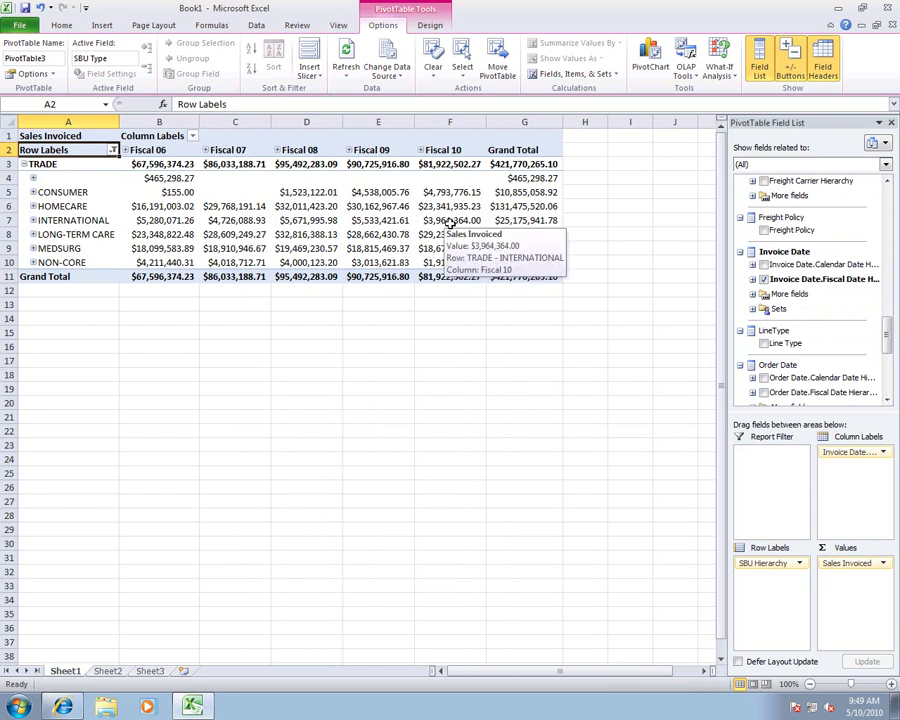
pyautogui.click(193, 136)
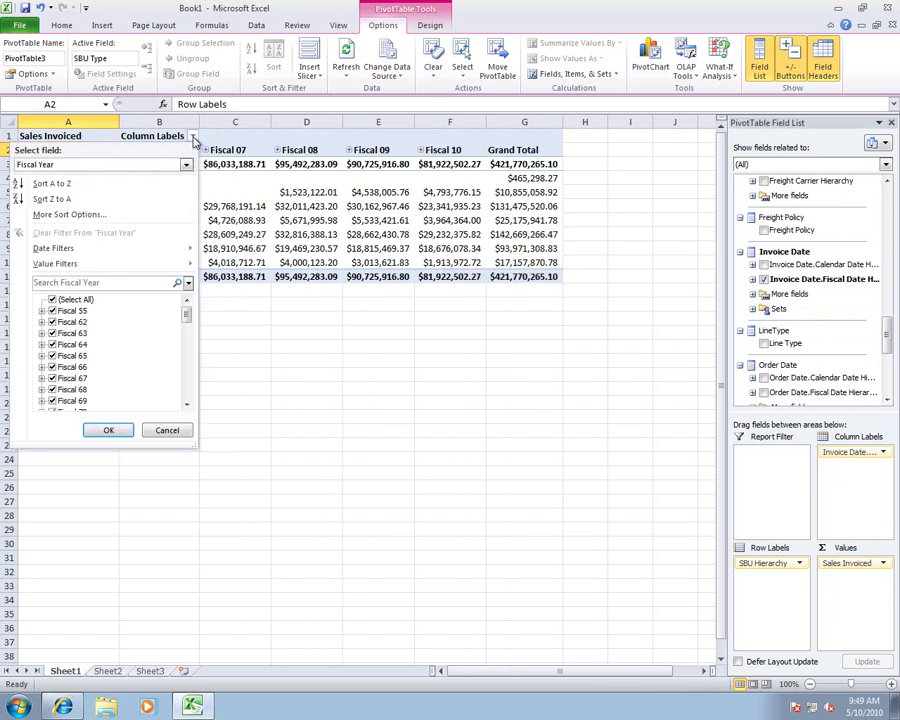
pyautogui.click(52, 300)
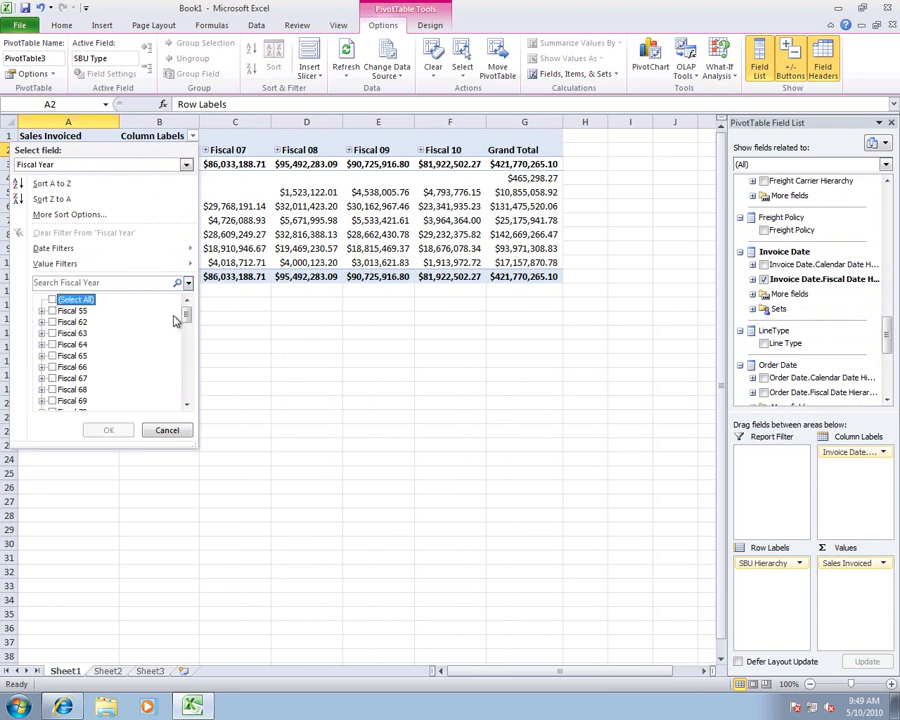
pyautogui.moveTo(185, 318); pyautogui.dragTo(186, 392)
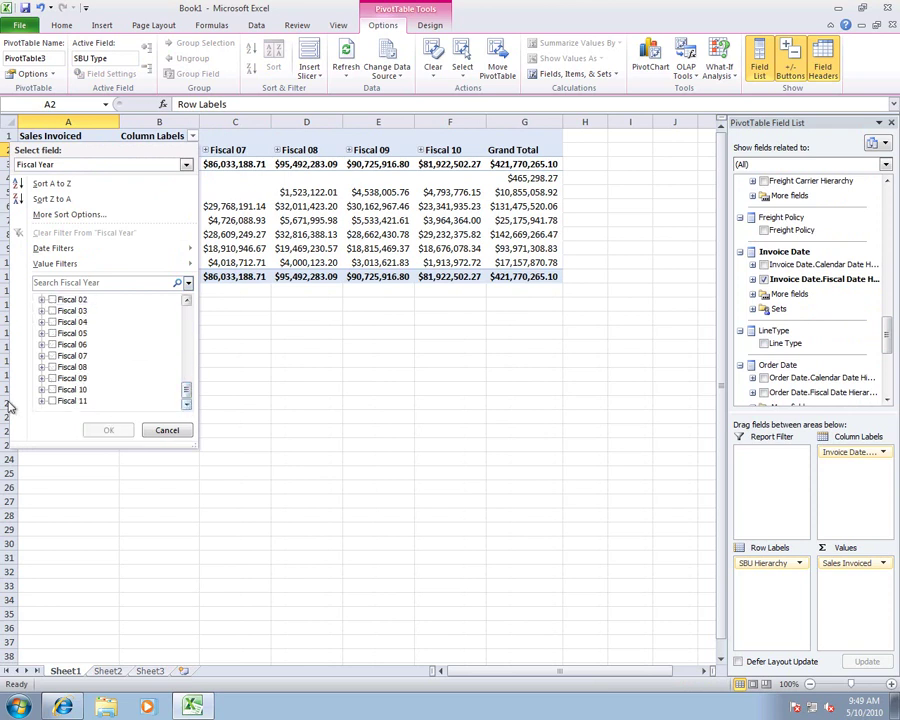
pyautogui.click(48, 392)
pyautogui.click(112, 430)
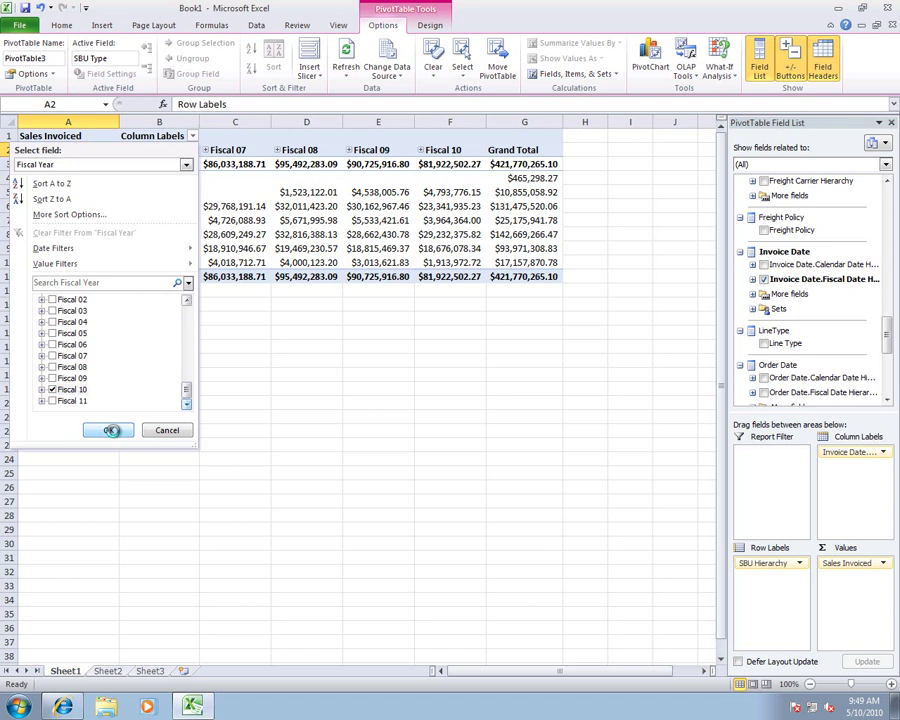
# Expand Fiscal 10 down to months and hide the Fiscal Year and Fiscal Quarter of Year levels in the columns.
pyautogui.click(122, 150)
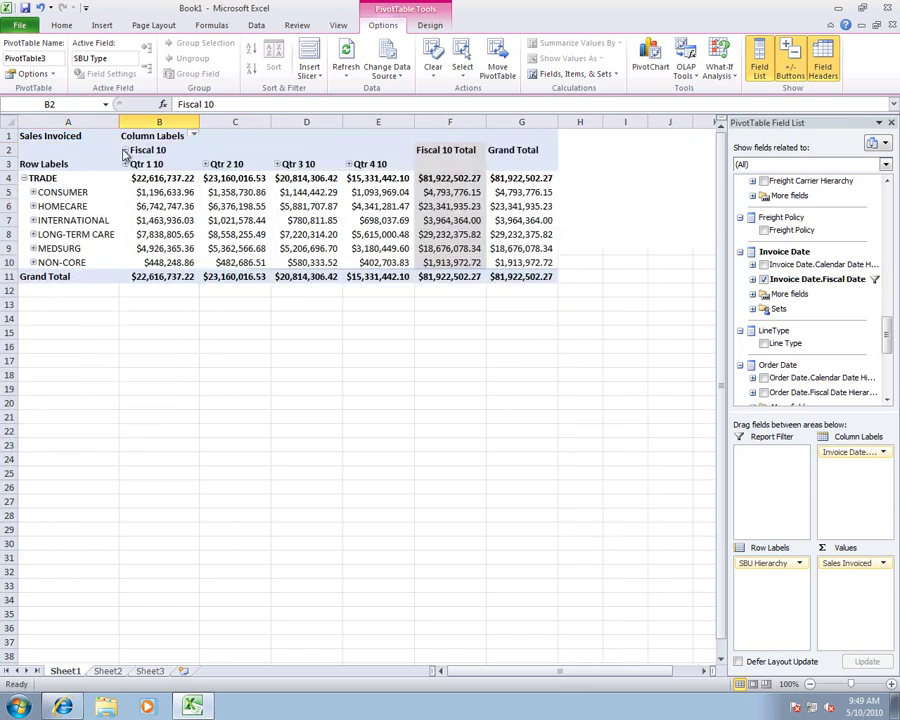
pyautogui.click(125, 165)
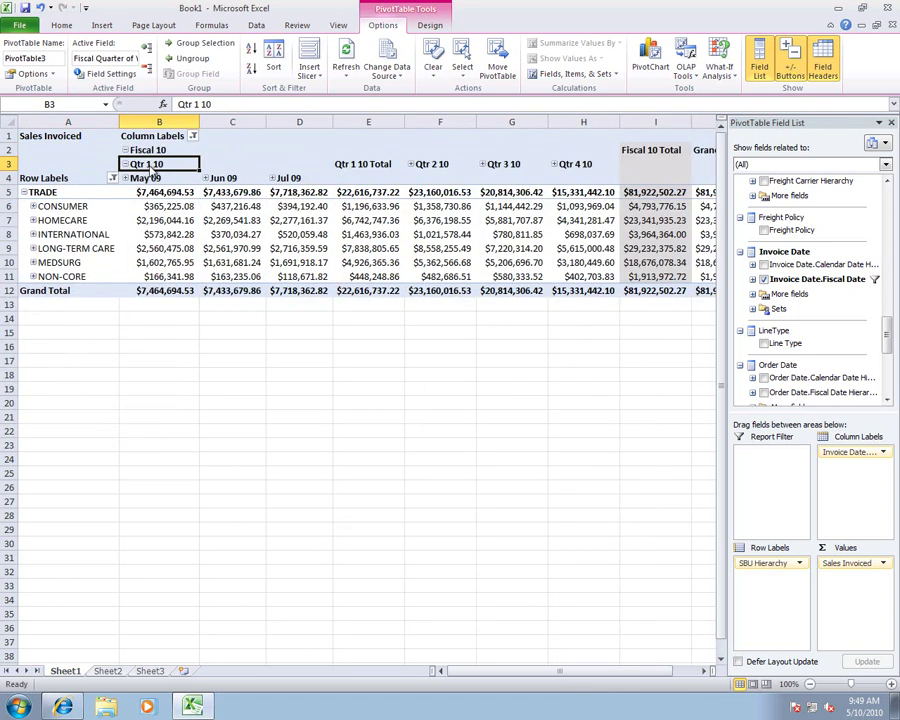
pyautogui.rightClick(153, 173)
pyautogui.moveTo(211, 368)
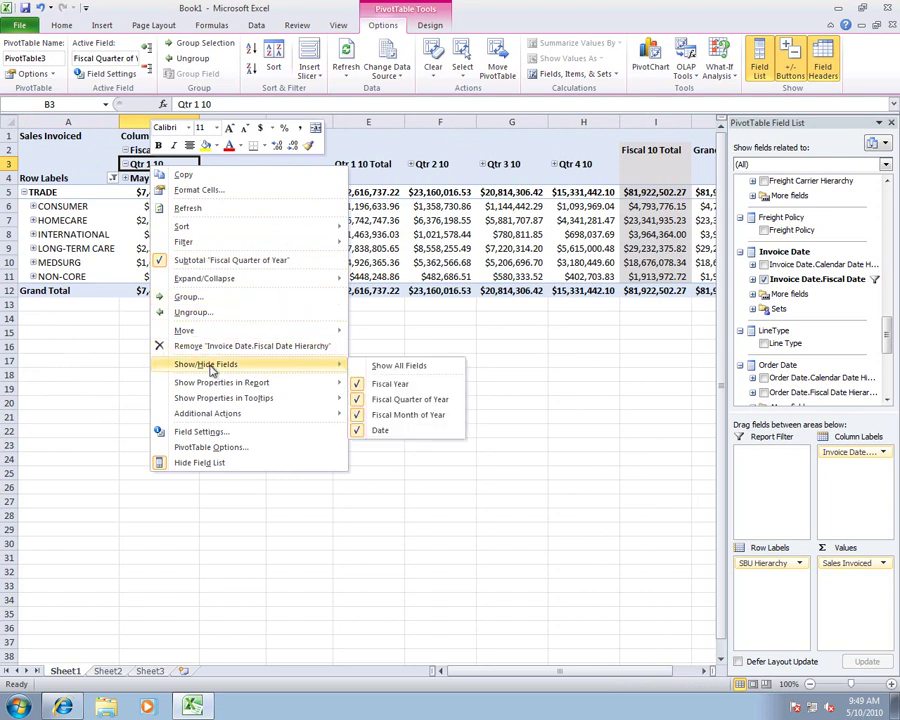
pyautogui.click(392, 383)
pyautogui.rightClick(155, 150)
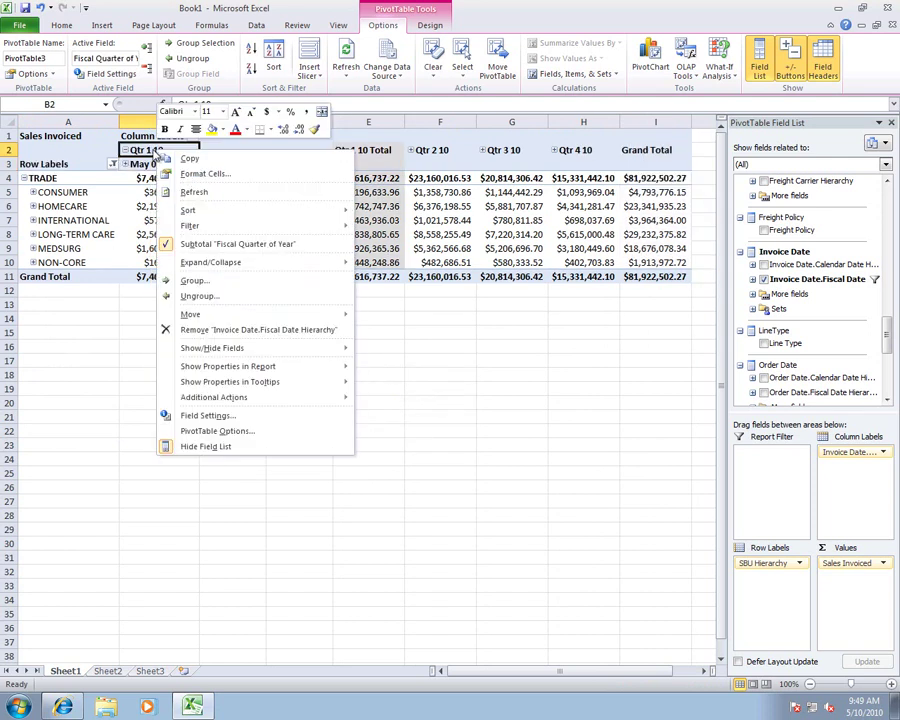
pyautogui.moveTo(230, 348)
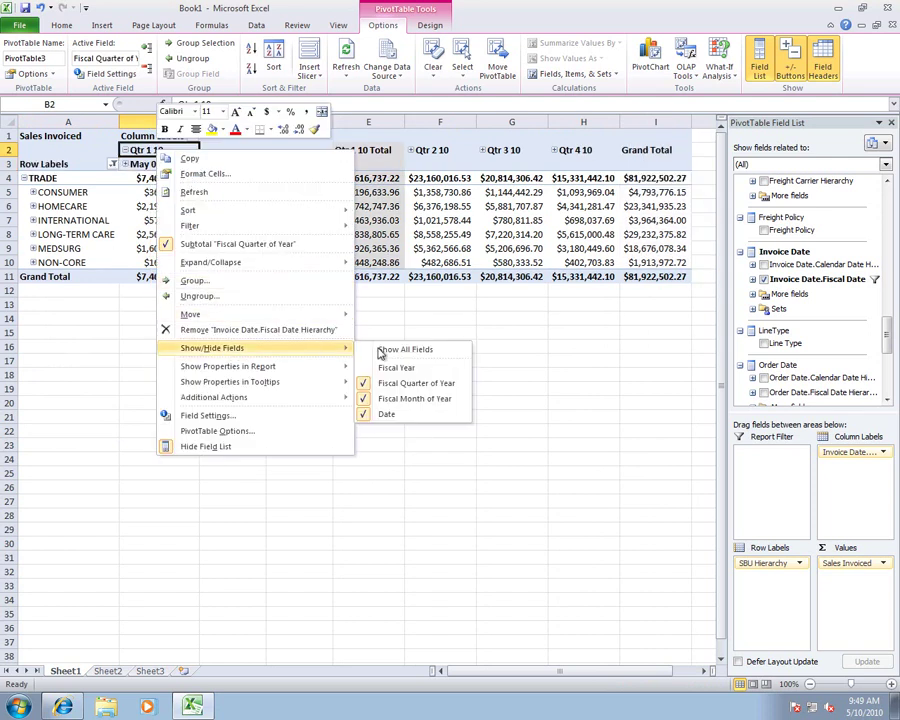
pyautogui.click(422, 384)
pyautogui.click(184, 302)
# Examine the monthly Sales Invoiced figures along the NON-CORE row, from May 09 through Apr 10 to the grand total.
pyautogui.click(178, 248)
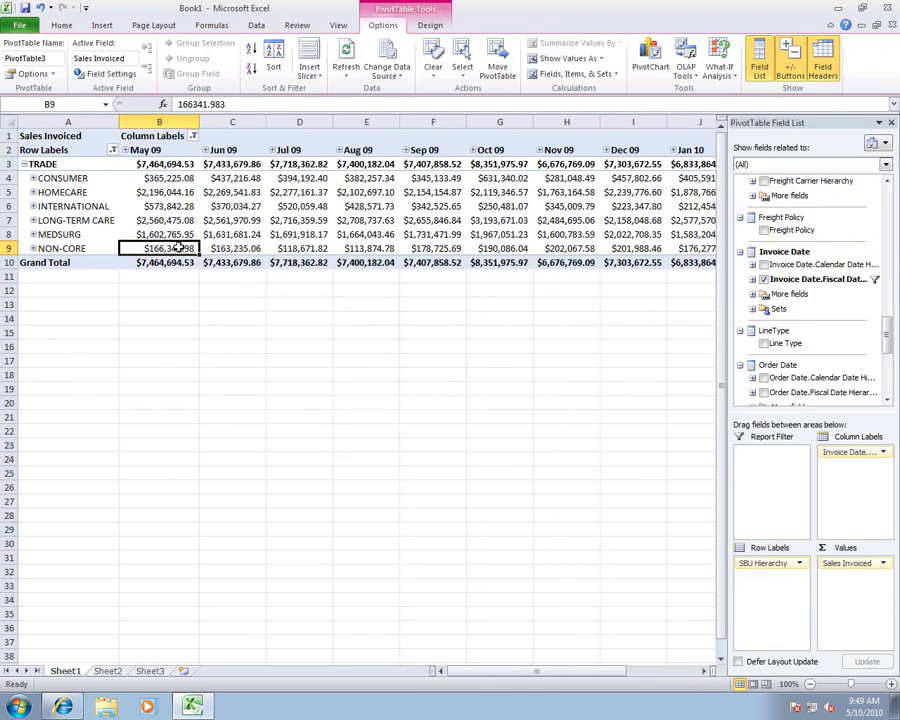
pyautogui.moveTo(178, 248)
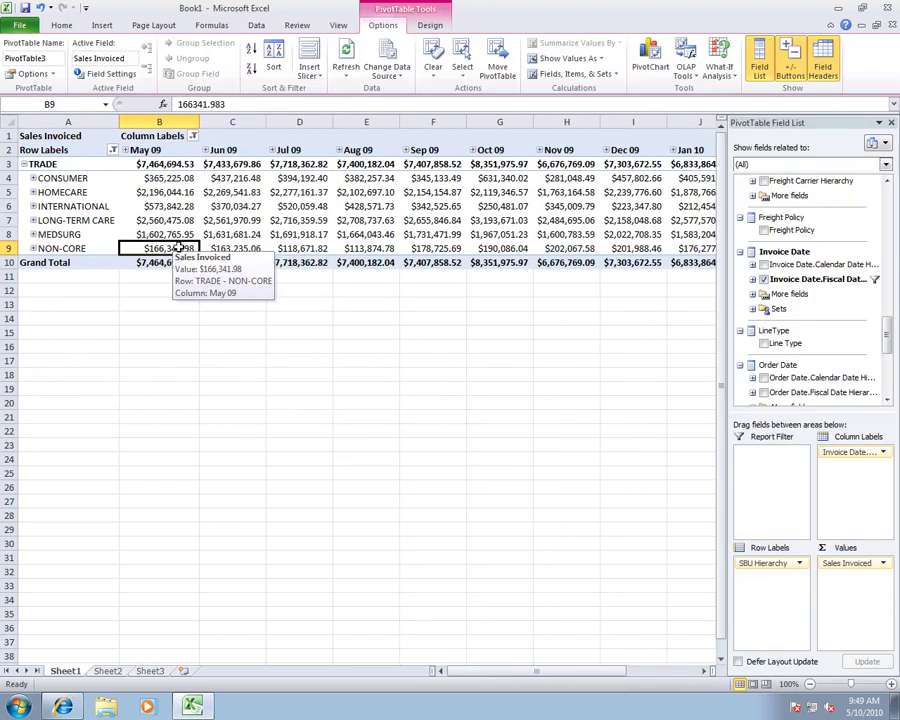
pyautogui.press('Right')
pyautogui.press('Left')
pyautogui.press('Left')
pyautogui.press('Right')
pyautogui.press('Right')
pyautogui.press('Right')
pyautogui.press('Right')
pyautogui.press('Right')
pyautogui.press('Right')
pyautogui.press('Right')
pyautogui.press('Right')
pyautogui.press('Right')
pyautogui.press('Right')
pyautogui.press('Right')
pyautogui.press('Right')
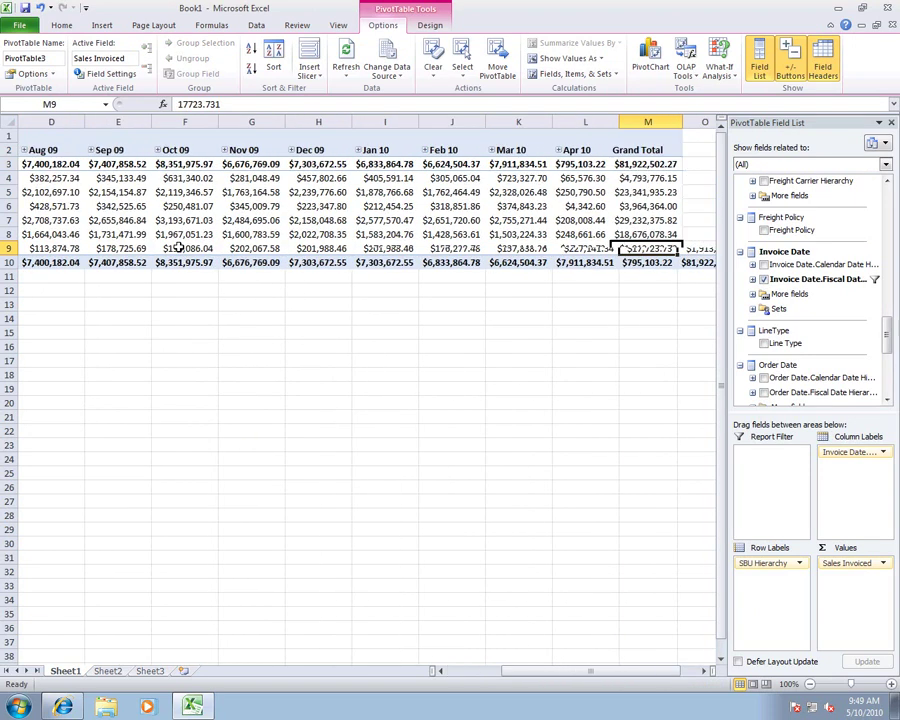
pyautogui.press('Right')
pyautogui.press('Right')
pyautogui.press('Left')
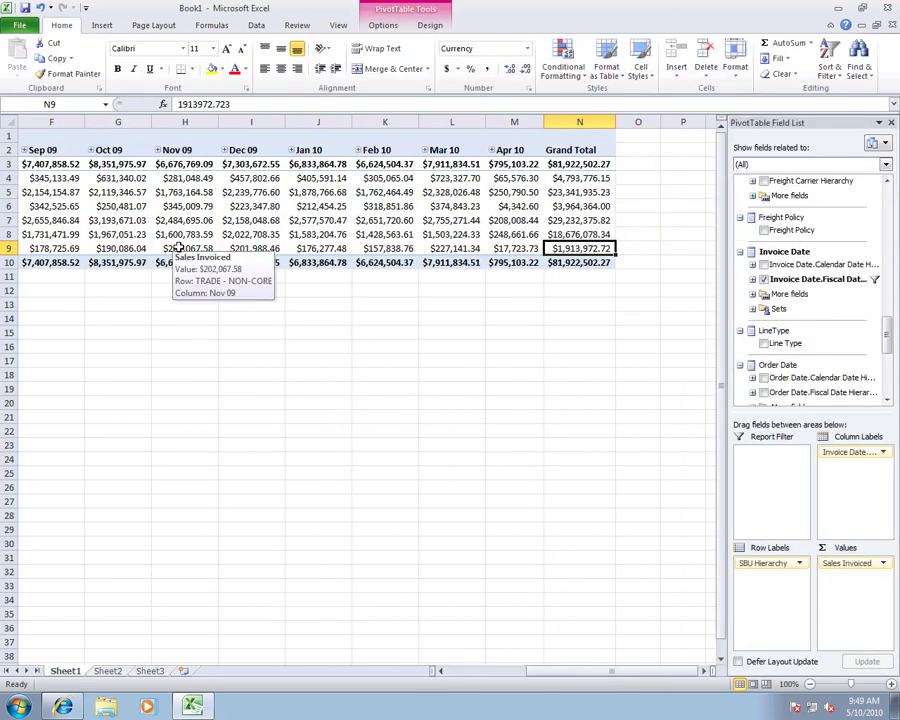
pyautogui.press('Left')
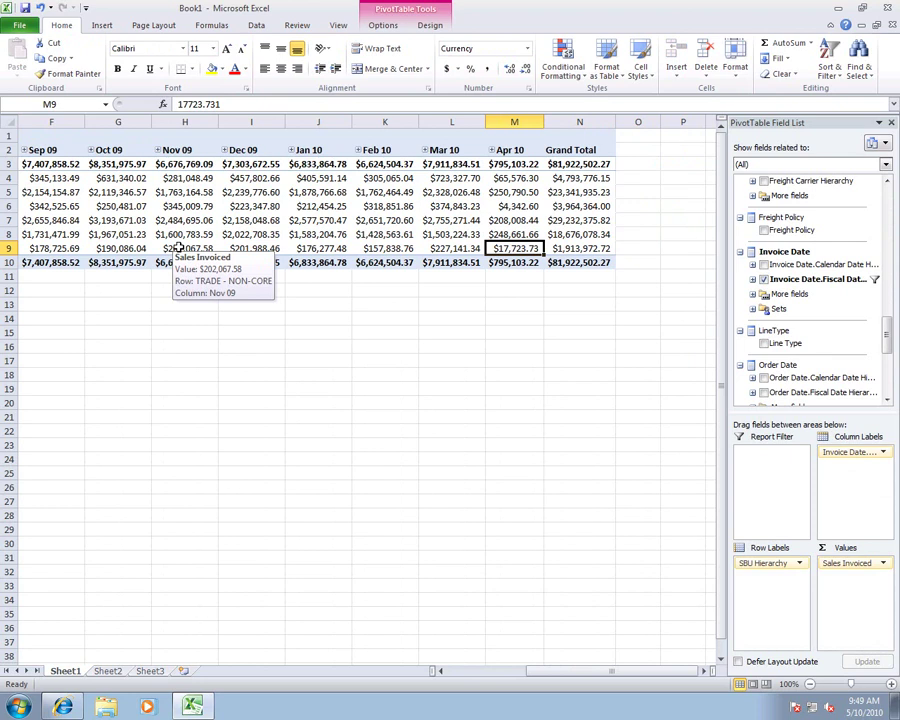
pyautogui.press('Left')
pyautogui.press('Left')
pyautogui.press('Left')
pyautogui.press('Left')
pyautogui.press('Left')
pyautogui.press('Left')
pyautogui.press('Left')
pyautogui.press('Left')
pyautogui.press('Left')
pyautogui.press('Left')
pyautogui.press('Left')
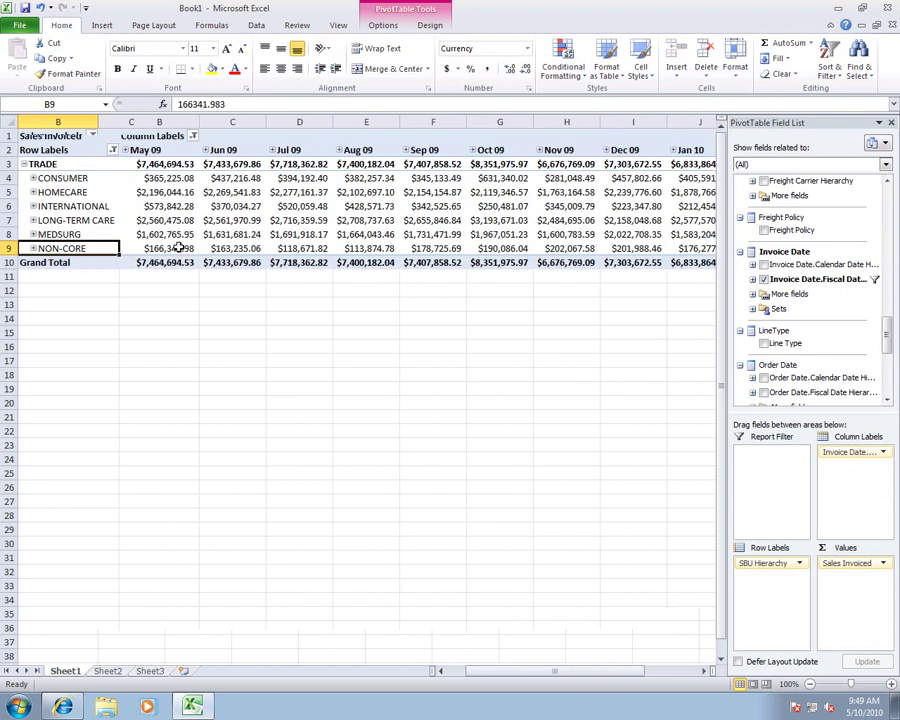
pyautogui.press('Right')
pyautogui.press('Right')
pyautogui.press('Right')
pyautogui.press('Right')
pyautogui.press('Right')
pyautogui.press('Right')
pyautogui.press('Right')
pyautogui.press('Right')
pyautogui.press('Right')
pyautogui.press('Right')
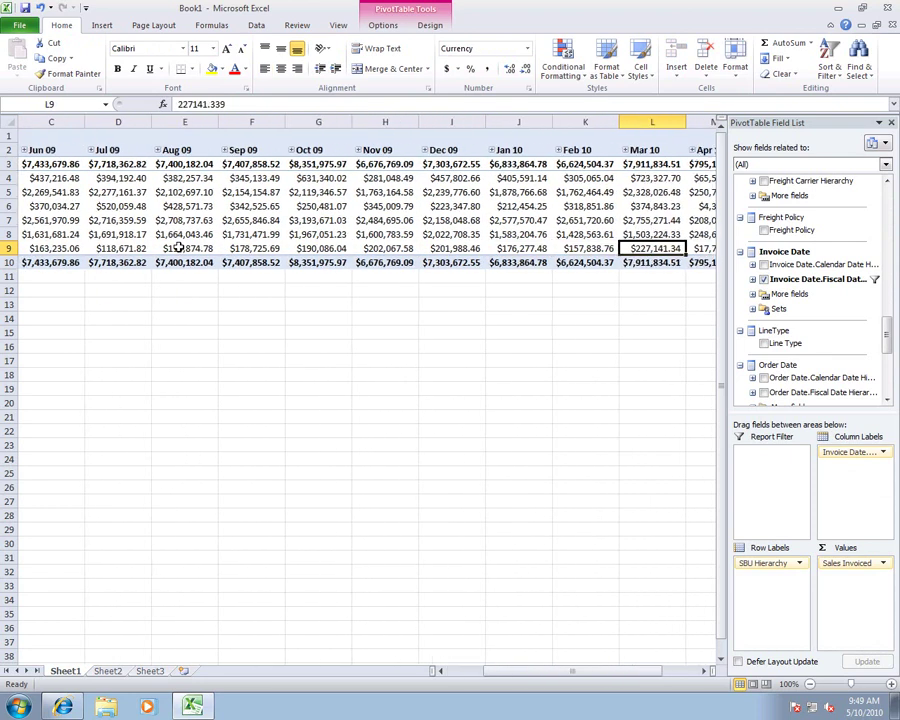
pyautogui.press('Right')
pyautogui.press('Right')
pyautogui.press('Right')
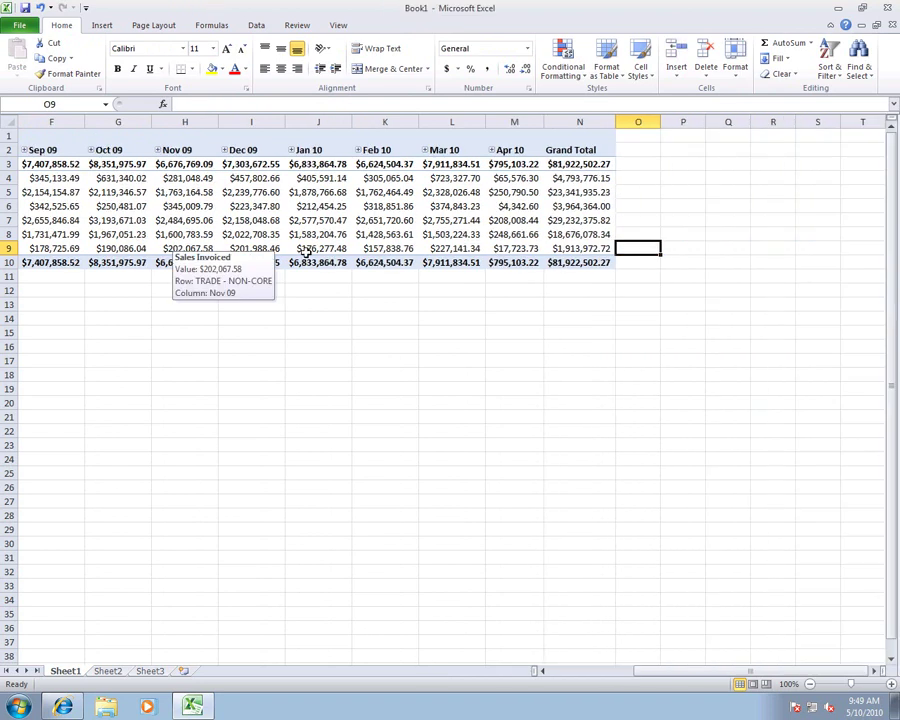
pyautogui.click(632, 236)
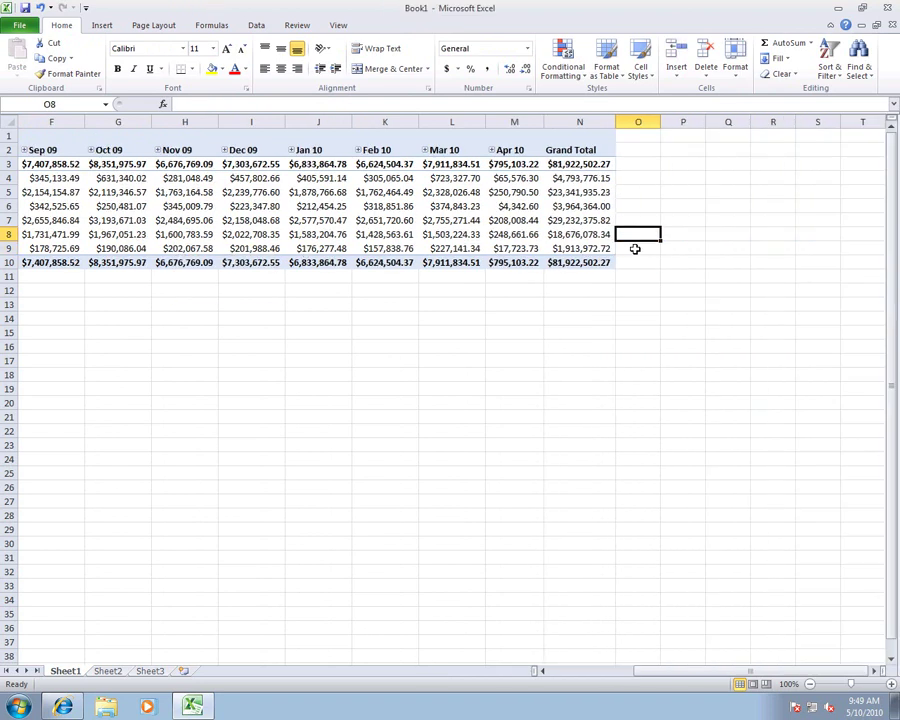
pyautogui.click(634, 249)
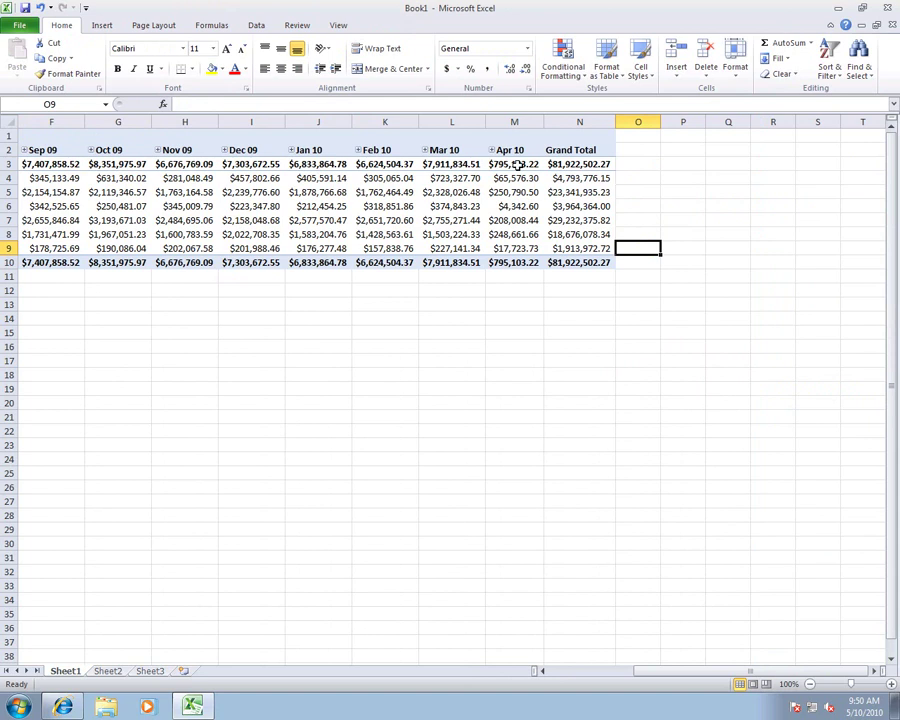
# Turn off the PivotTable's grand totals for both rows and columns.
pyautogui.click(579, 192)
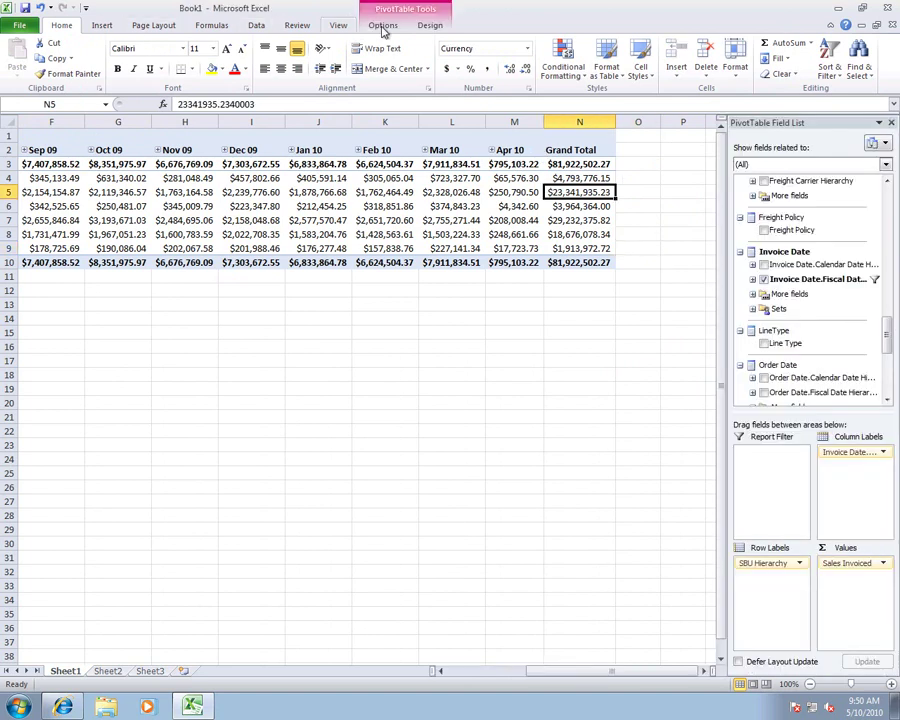
pyautogui.click(383, 26)
pyautogui.click(32, 74)
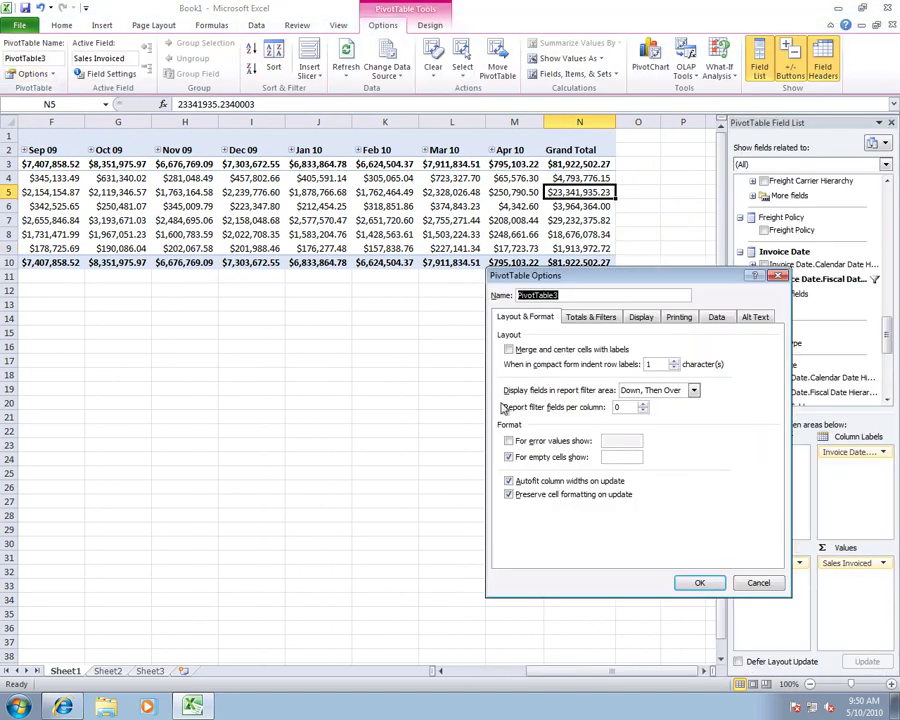
pyautogui.click(590, 317)
pyautogui.click(508, 349)
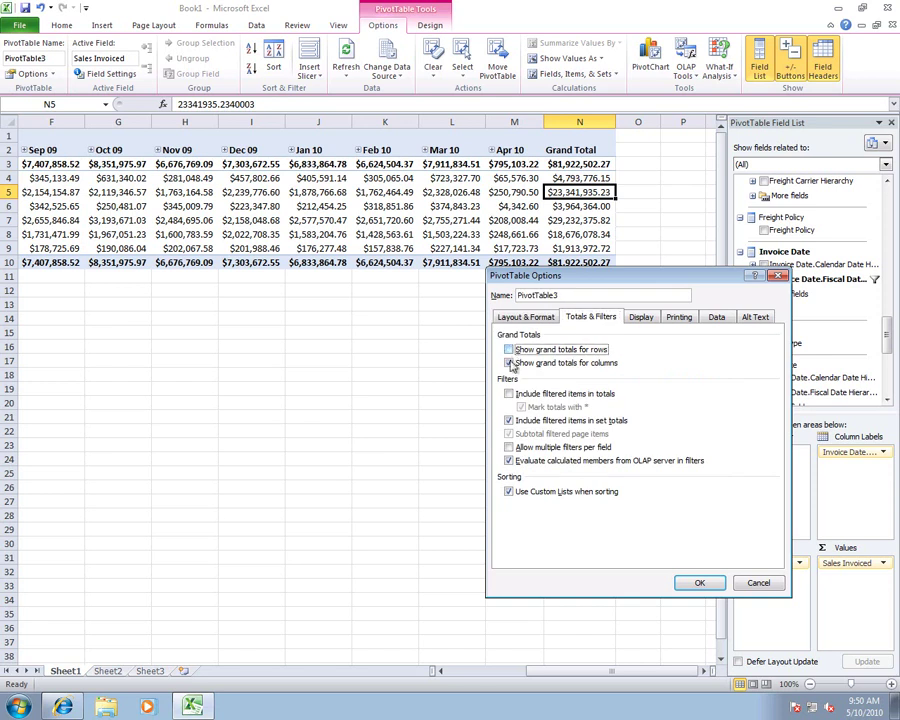
pyautogui.click(508, 362)
pyautogui.click(690, 583)
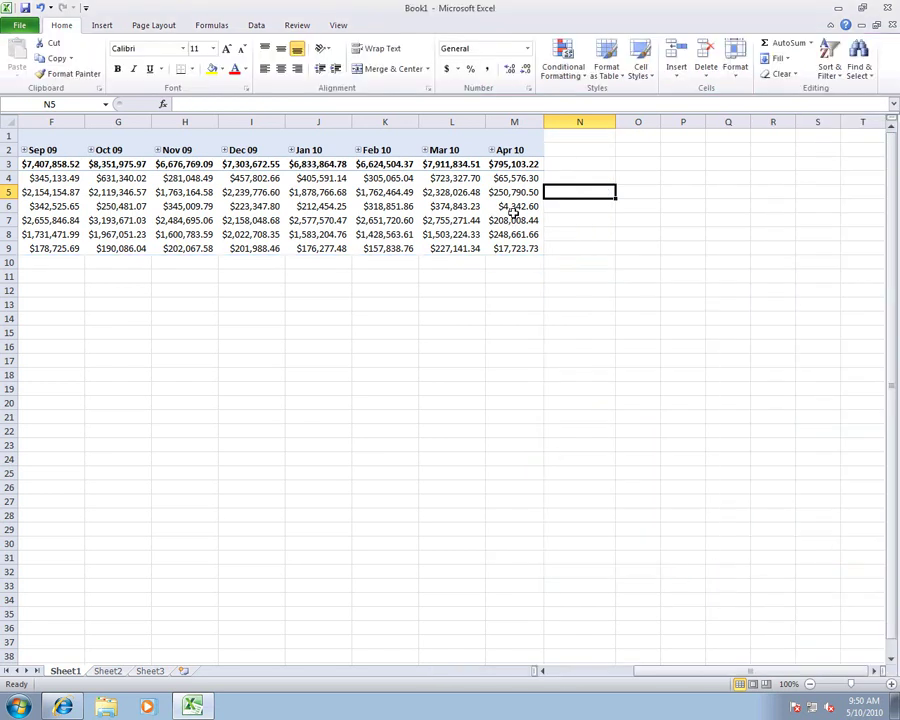
# Insert line sparklines in N3:N9 using the May 09 through Mar 10 figures in B3:L9 as the data range.
pyautogui.click(565, 165)
pyautogui.moveTo(566, 209); pyautogui.dragTo(566, 245)
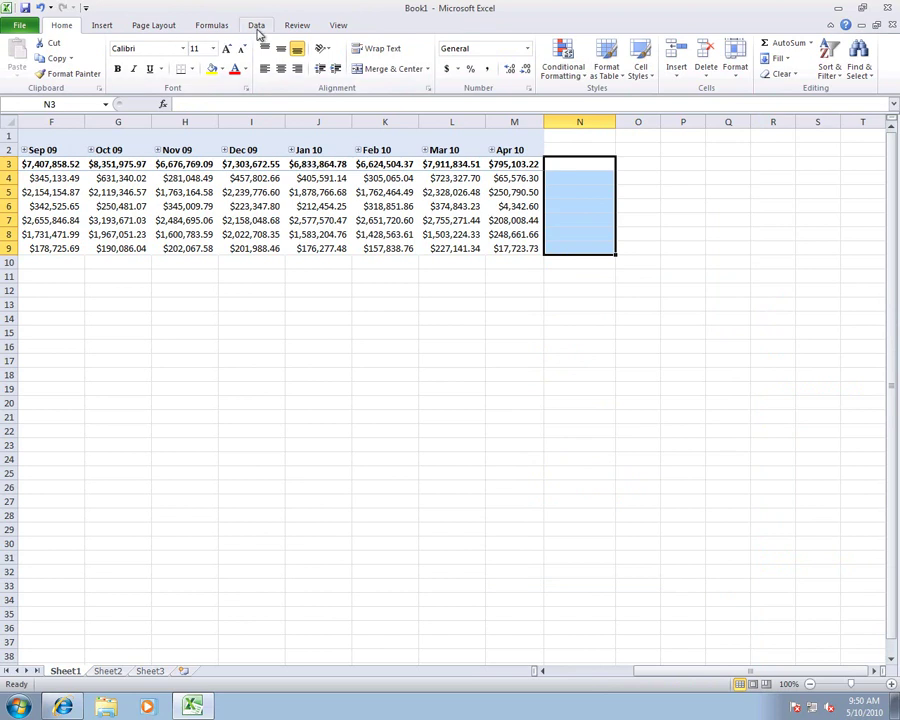
pyautogui.click(257, 26)
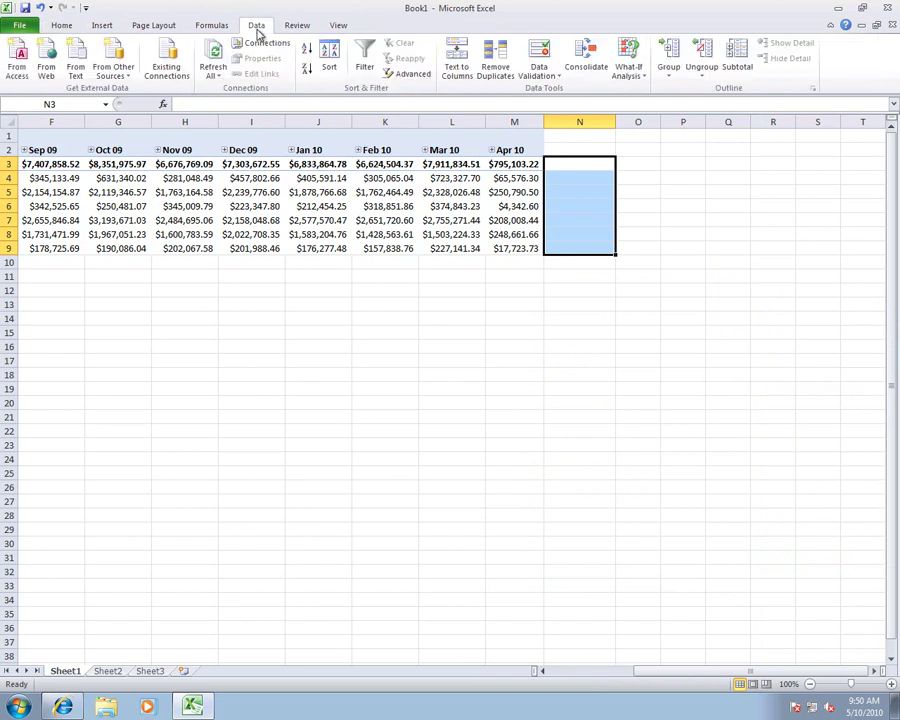
pyautogui.click(62, 30)
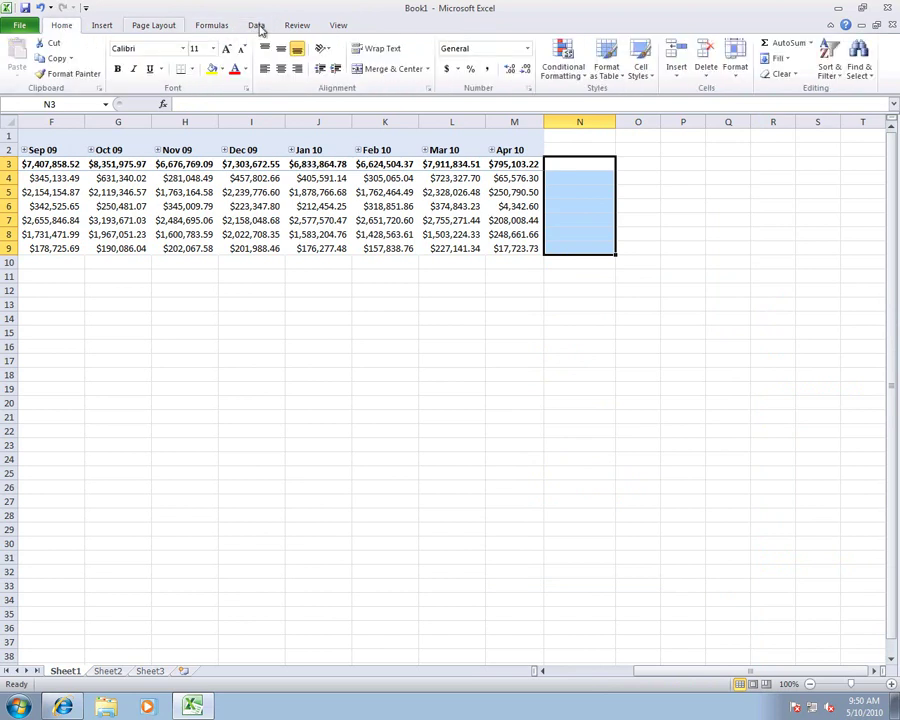
pyautogui.click(104, 28)
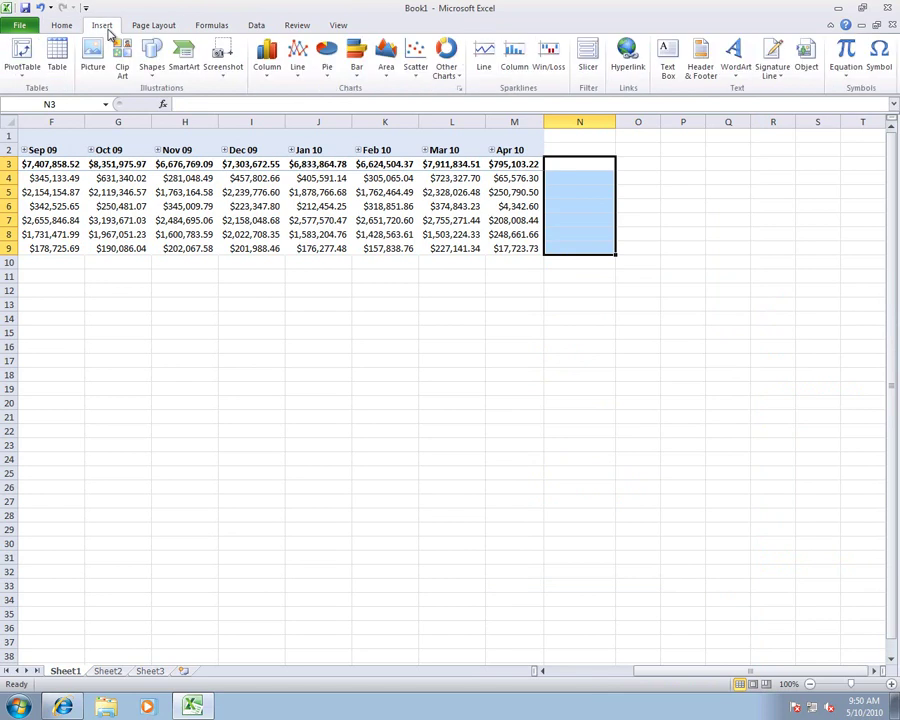
pyautogui.click(484, 55)
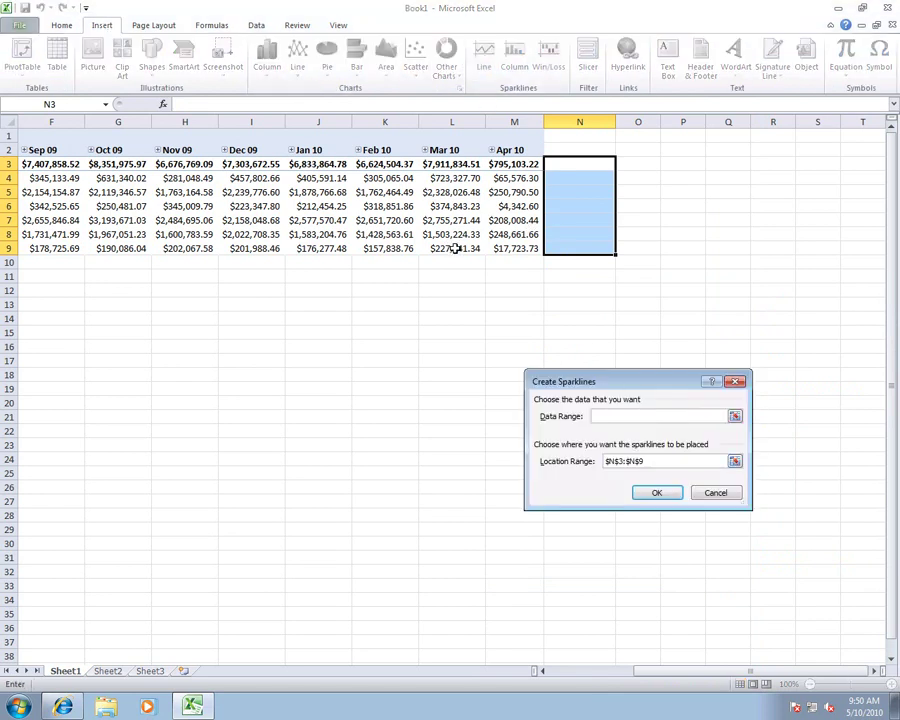
pyautogui.moveTo(458, 246); pyautogui.dragTo(176, 166)
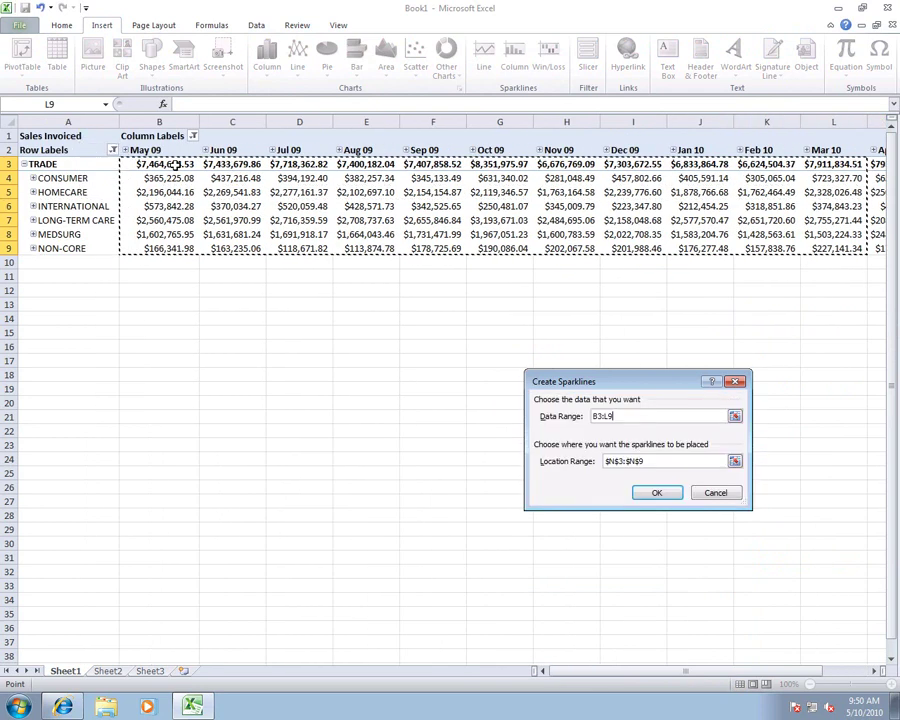
pyautogui.click(654, 494)
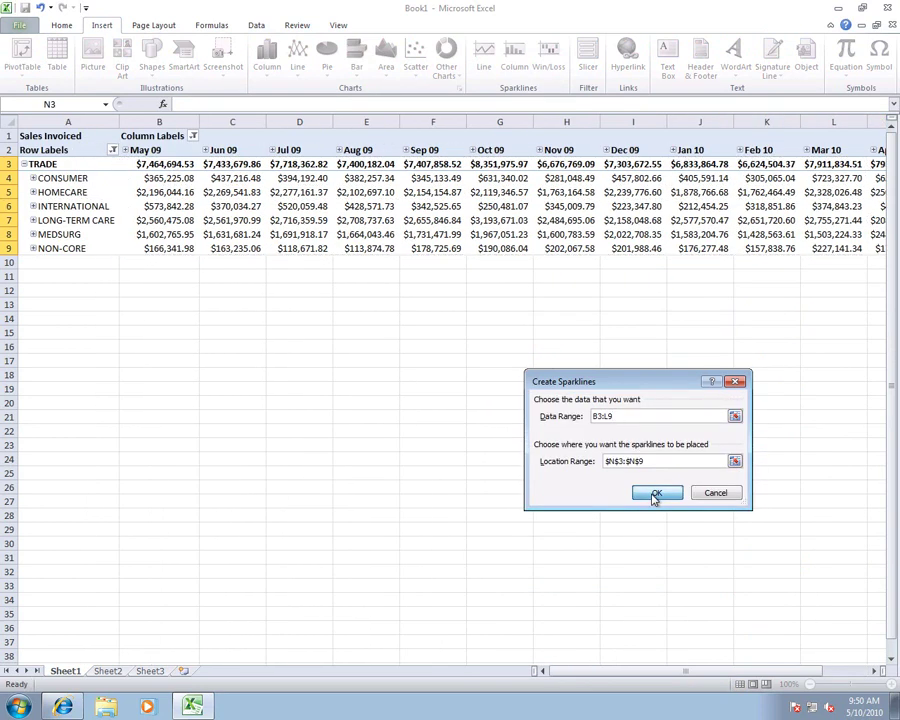
pyautogui.click(874, 671)
pyautogui.click(874, 671)
pyautogui.click(874, 671)
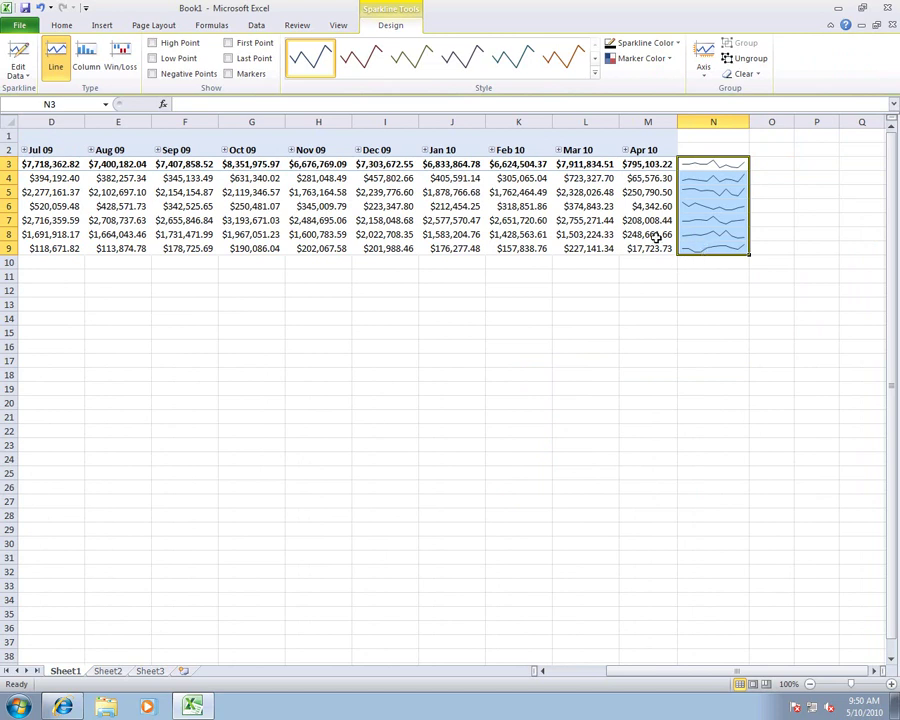
# Set the sparklines to show data in hidden rows and columns.
pyautogui.moveTo(656, 249)
pyautogui.click(18, 74)
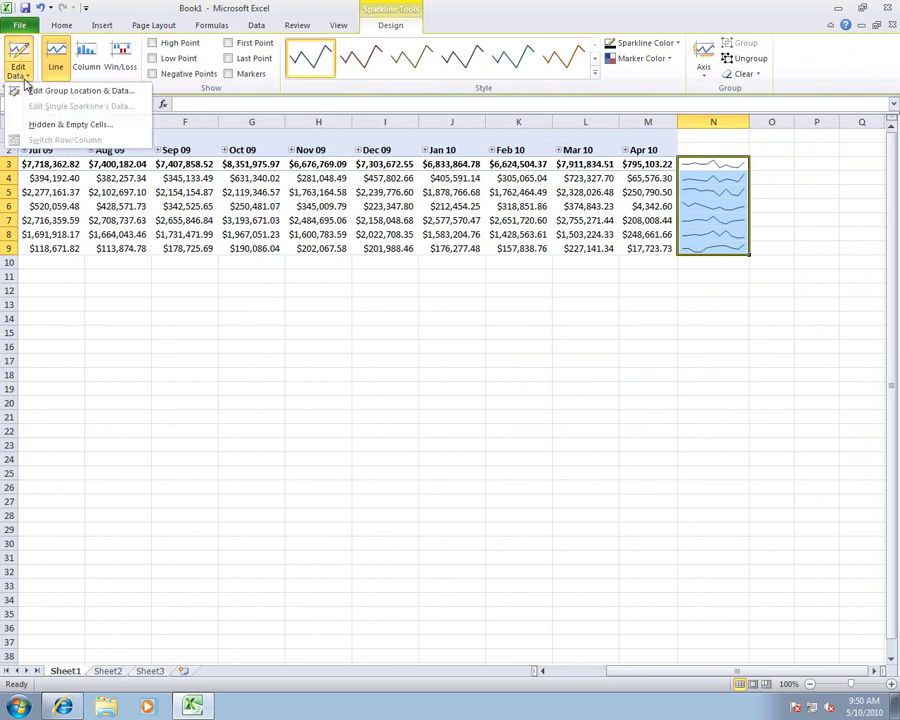
pyautogui.click(26, 124)
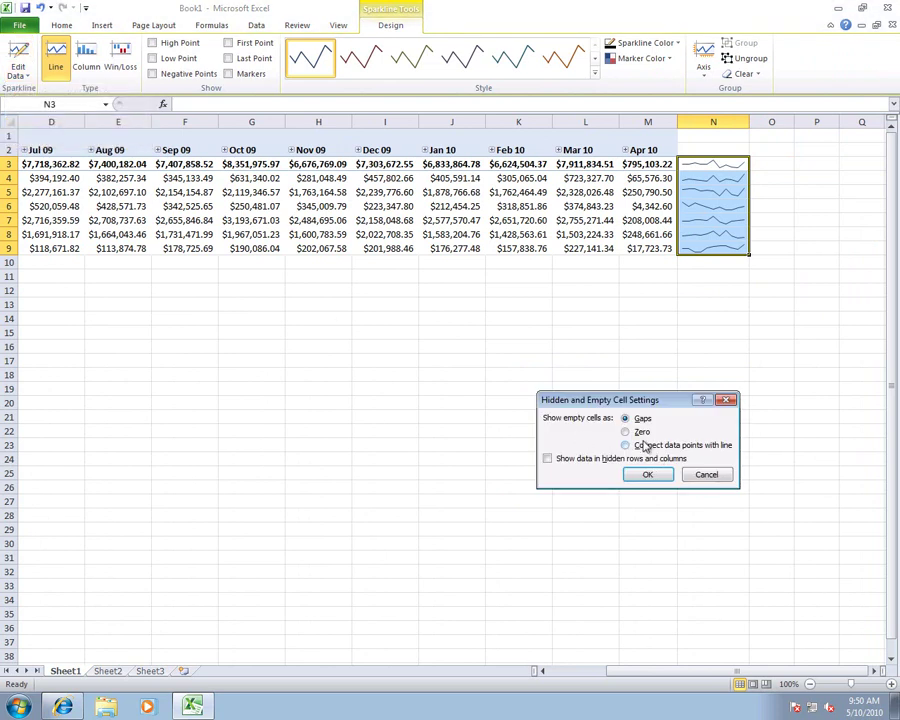
pyautogui.click(549, 459)
pyautogui.click(648, 475)
# Hide the monthly columns B through L, leaving Apr 10 beside the row labels and sparklines.
pyautogui.moveTo(585, 121); pyautogui.dragTo(155, 121)
pyautogui.rightClick(158, 121)
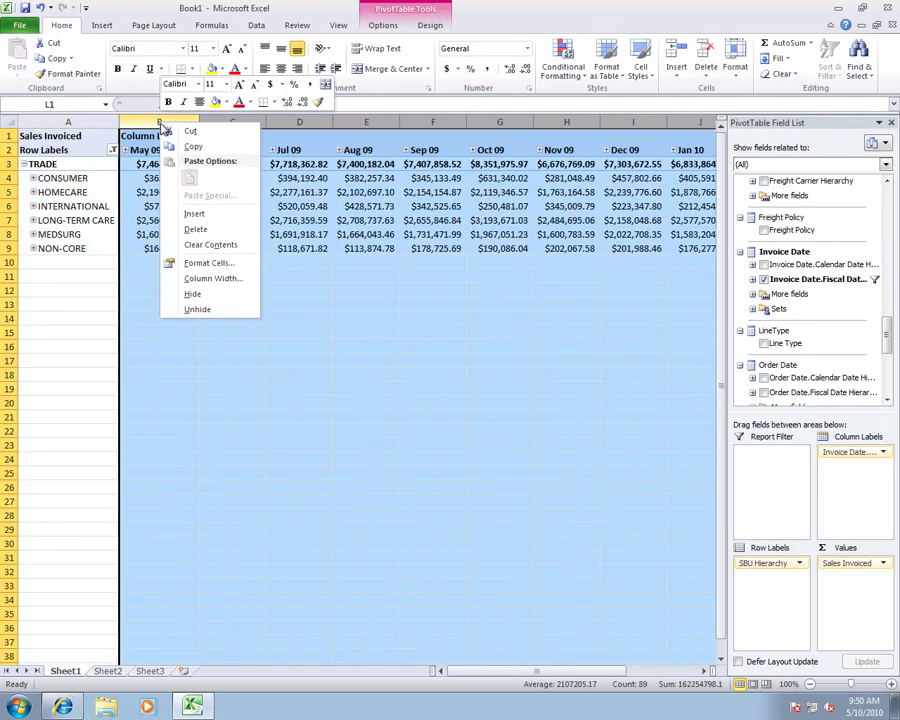
pyautogui.click(205, 298)
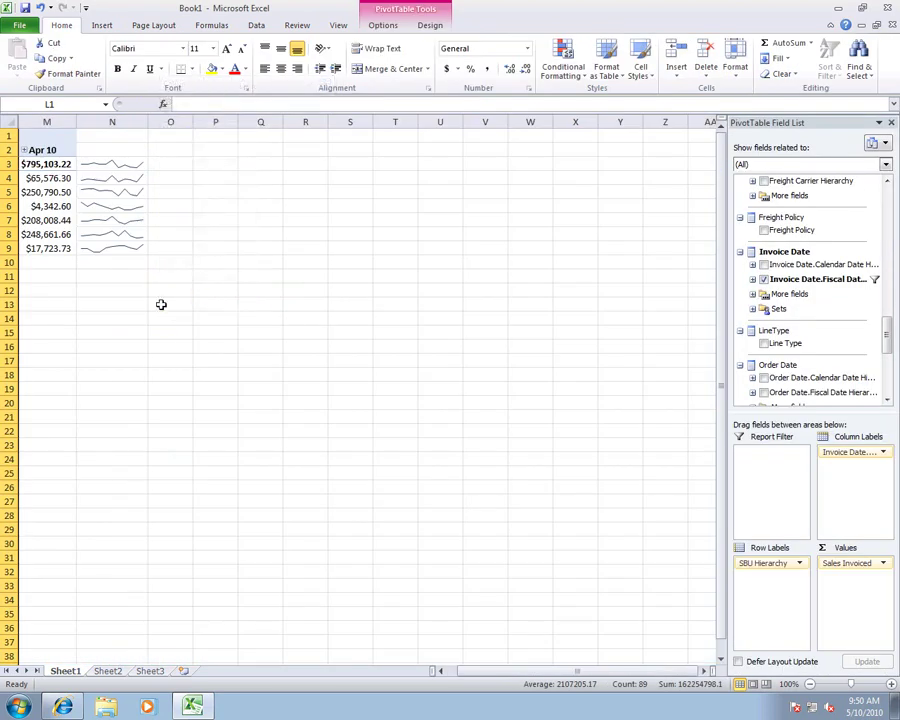
pyautogui.click(450, 673)
pyautogui.click(213, 529)
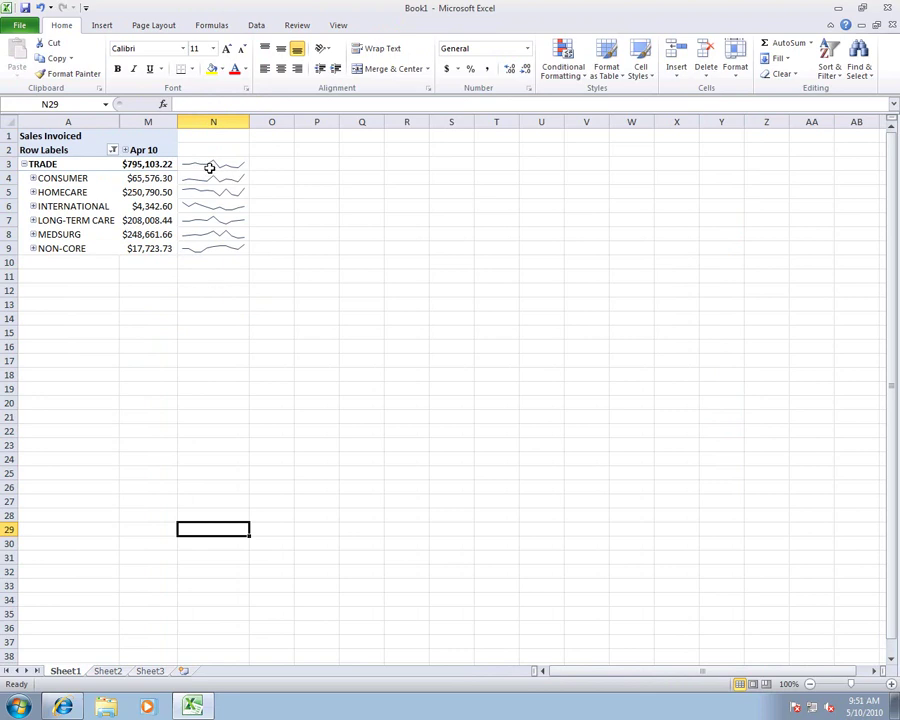
# Show markers on all the sparklines in N3:N9.
pyautogui.moveTo(209, 166); pyautogui.dragTo(207, 248)
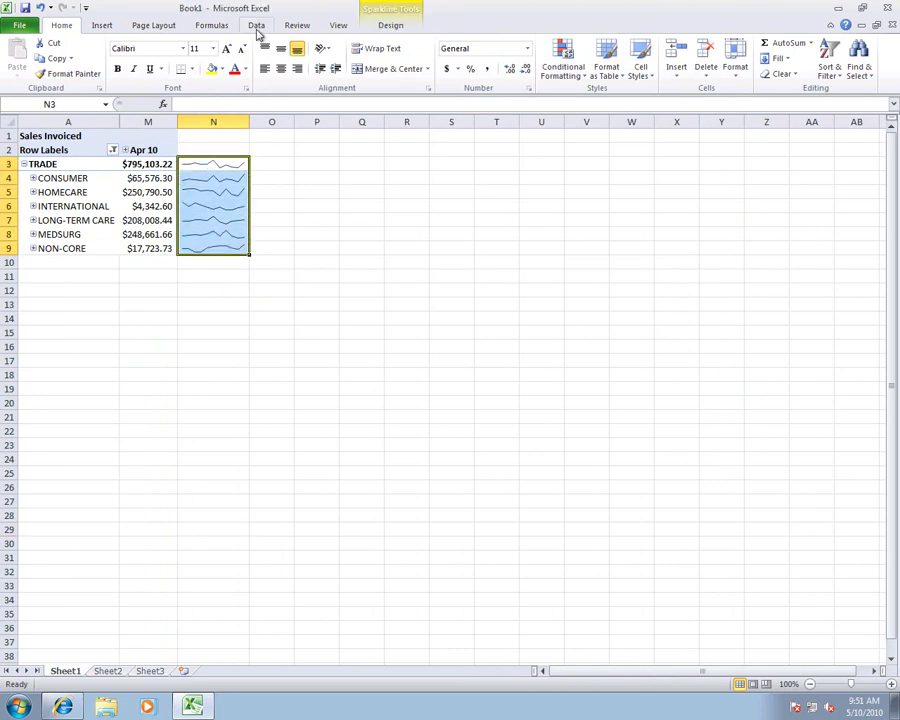
pyautogui.click(386, 27)
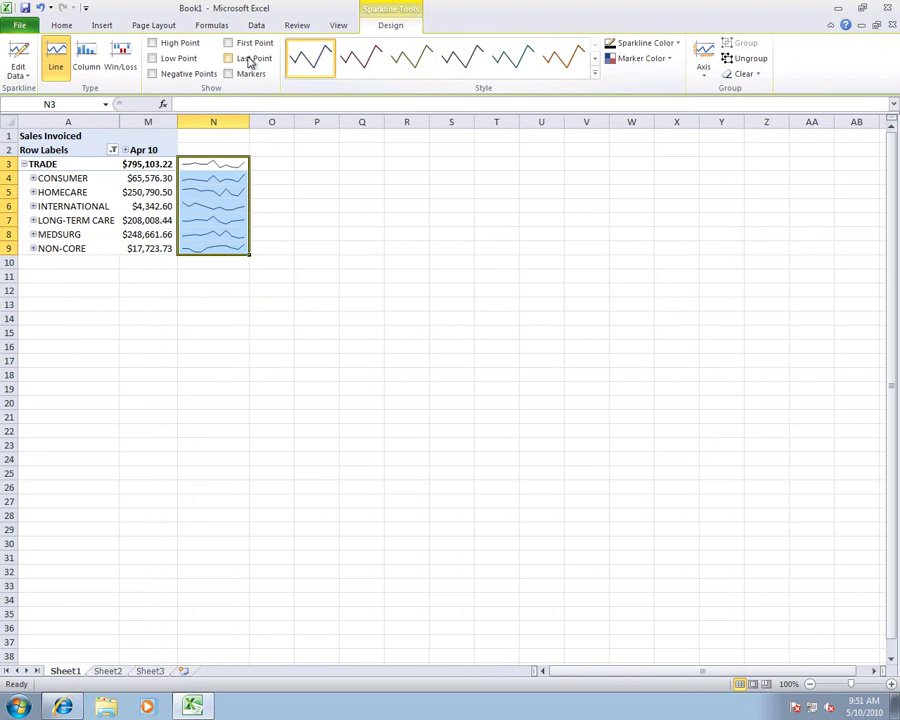
pyautogui.click(229, 74)
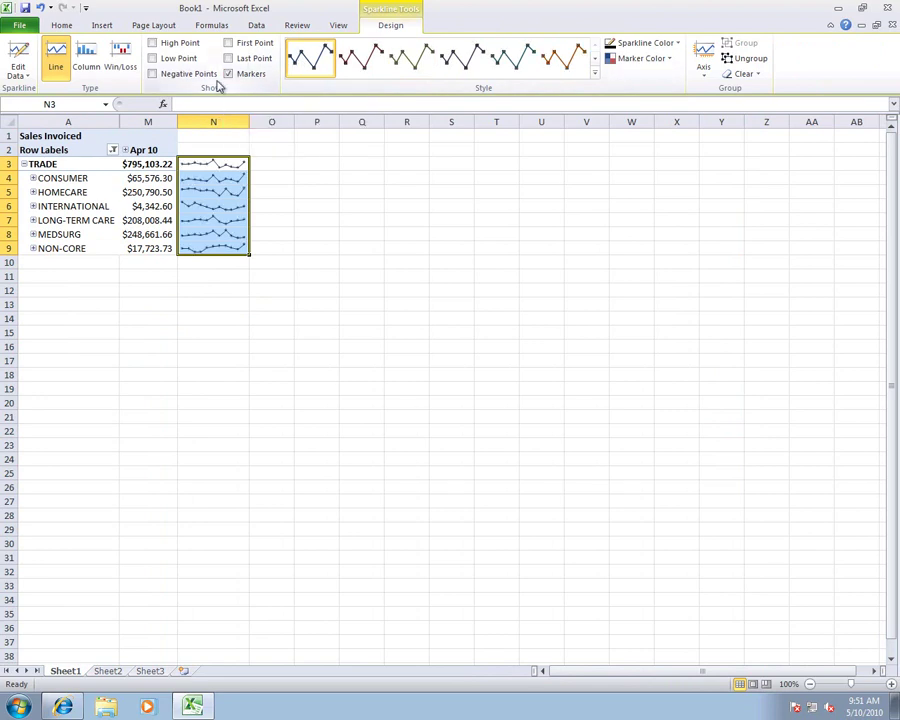
pyautogui.click(162, 274)
# Apply blue gradient data bars to the Apr 10 business unit values in M4:M9.
pyautogui.click(150, 248)
pyautogui.moveTo(150, 248); pyautogui.dragTo(148, 178)
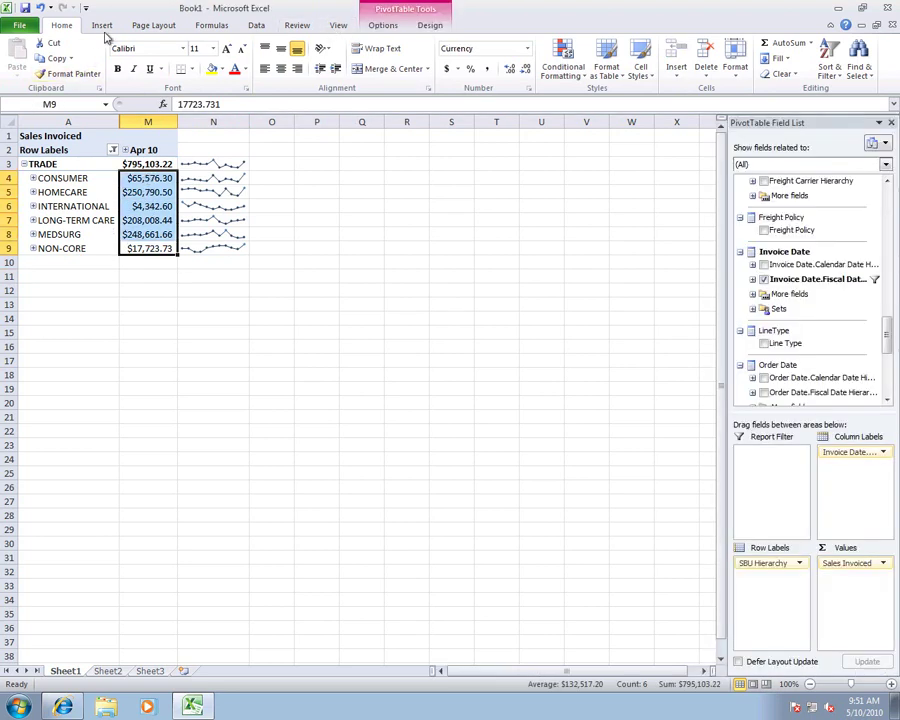
pyautogui.click(558, 72)
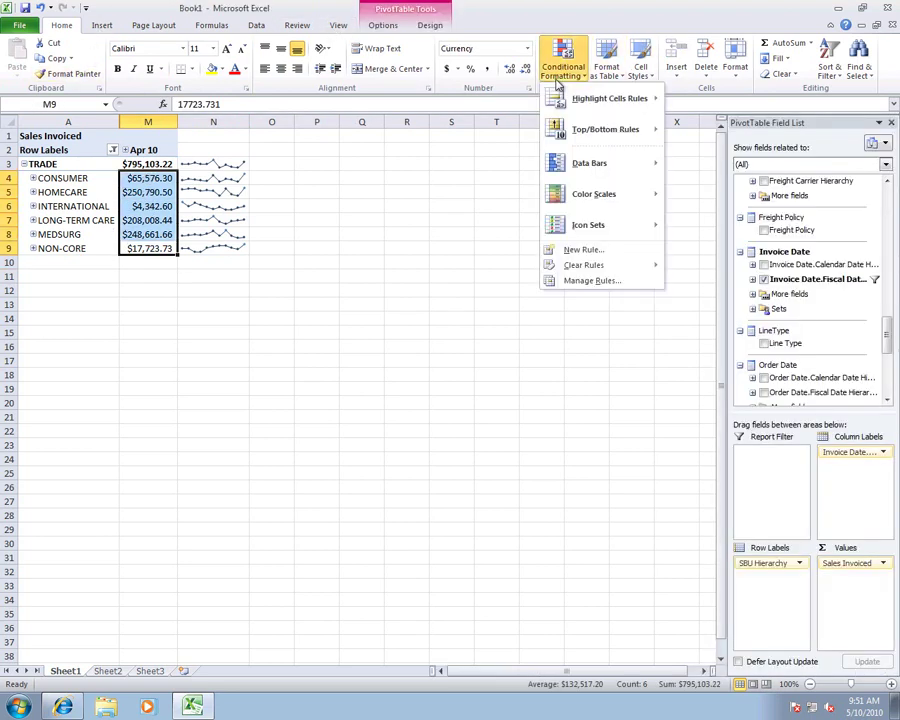
pyautogui.moveTo(639, 165)
pyautogui.click(675, 175)
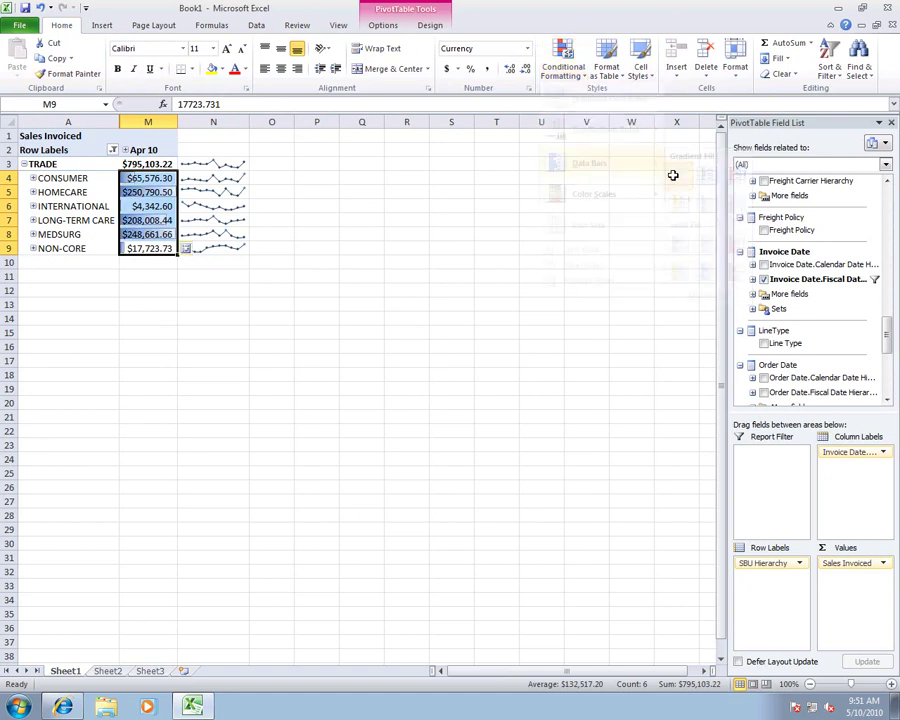
pyautogui.click(158, 410)
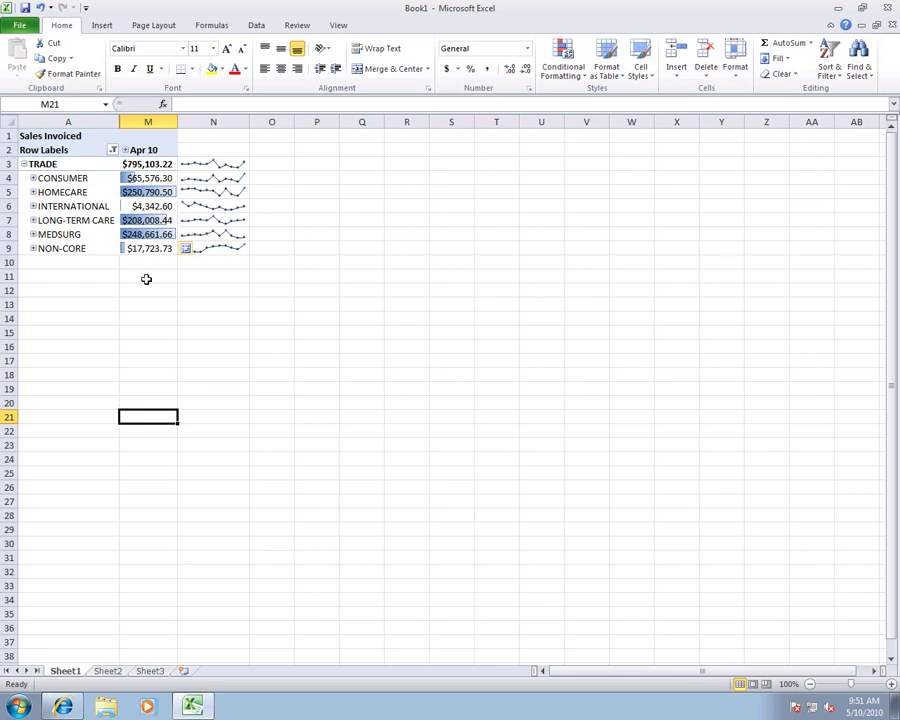
pyautogui.click(199, 291)
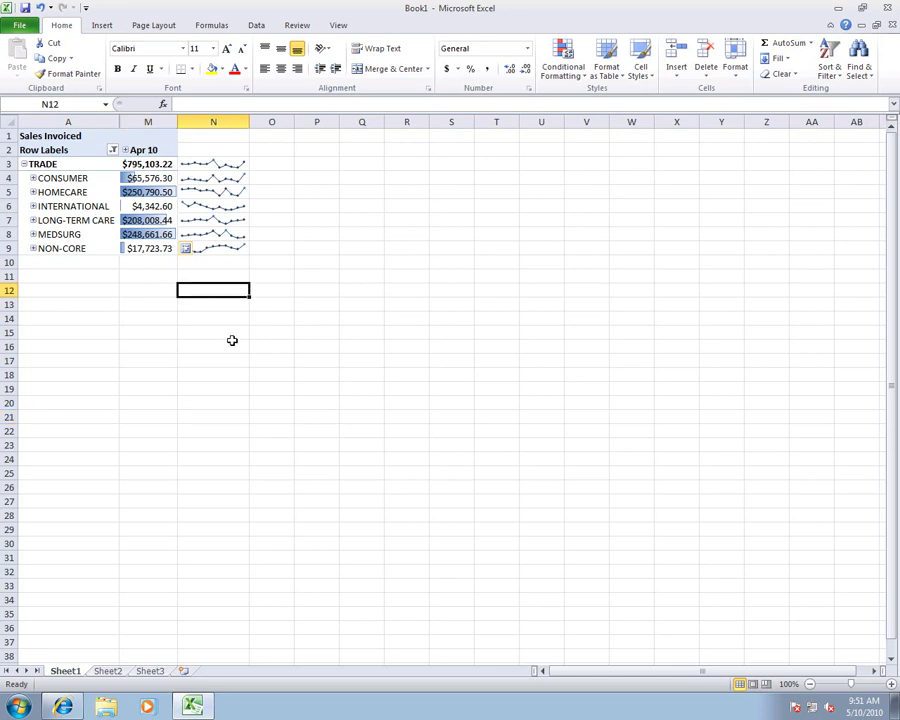